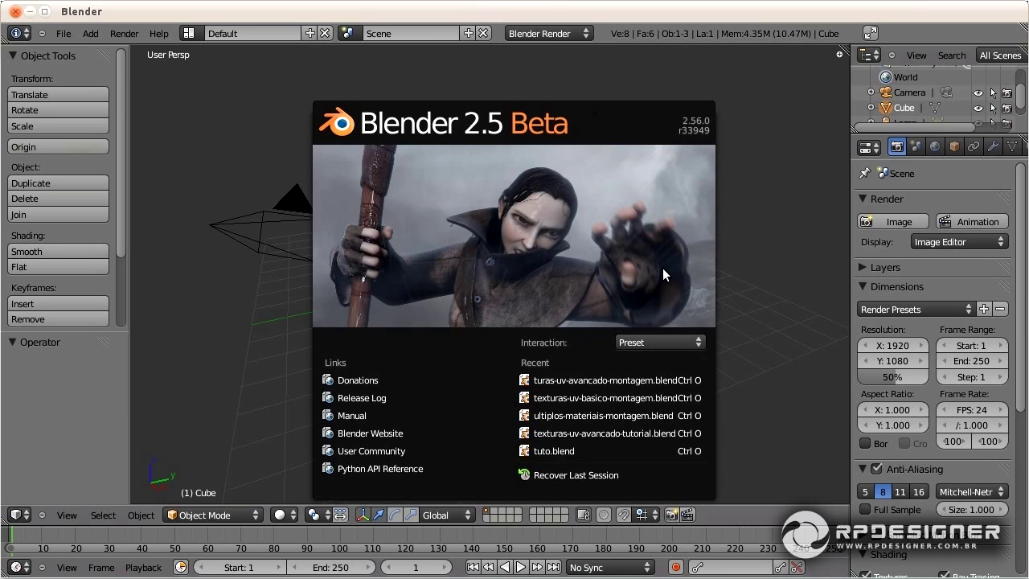
Step: Open the splash screen's Interaction preset list to view the Blender and Maya presets
left_click(660, 342)
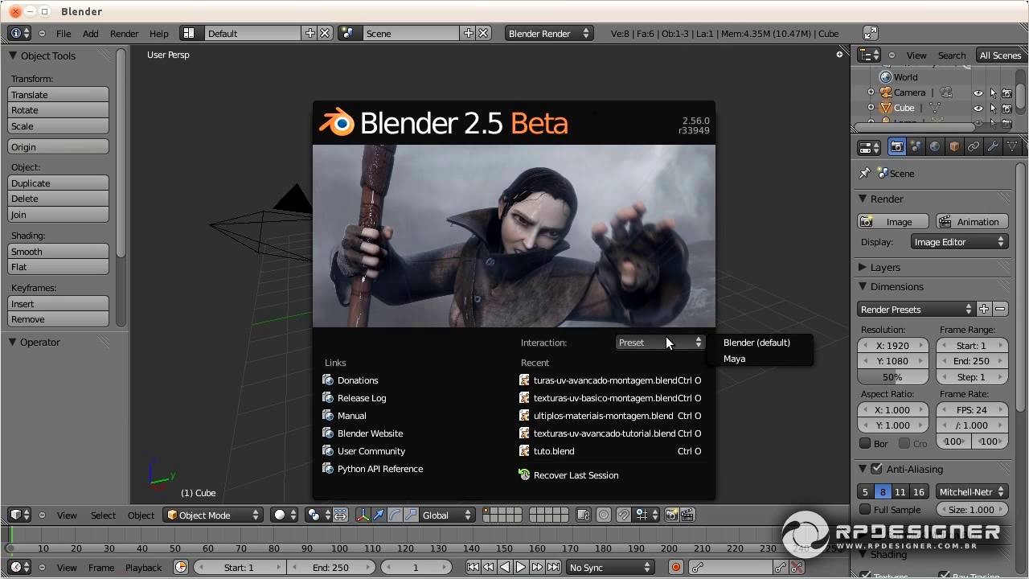
Step: Close the splash screen and open Input preferences, keeping the Blender keymap preset
left_click(63, 32)
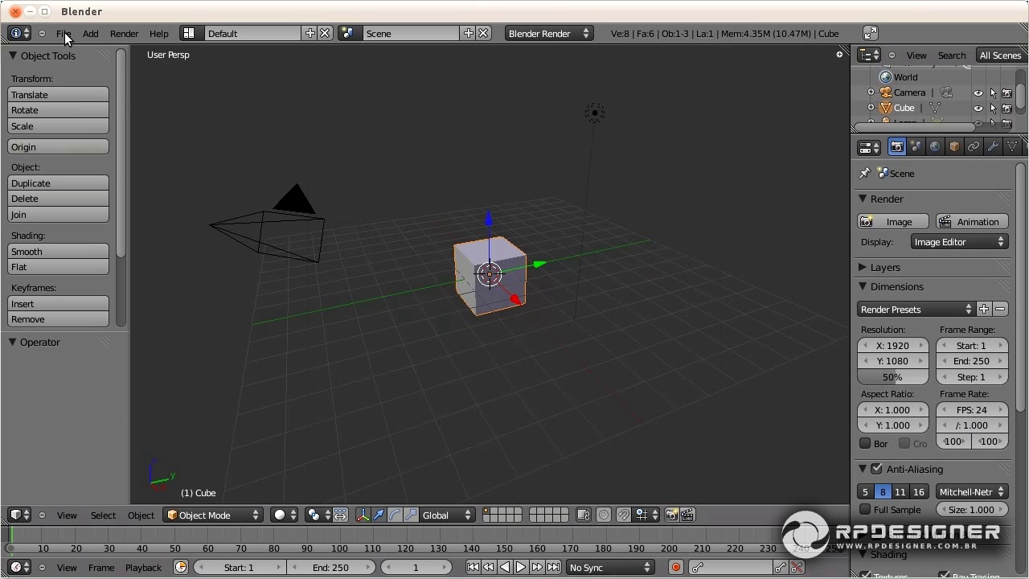
left_click(66, 35)
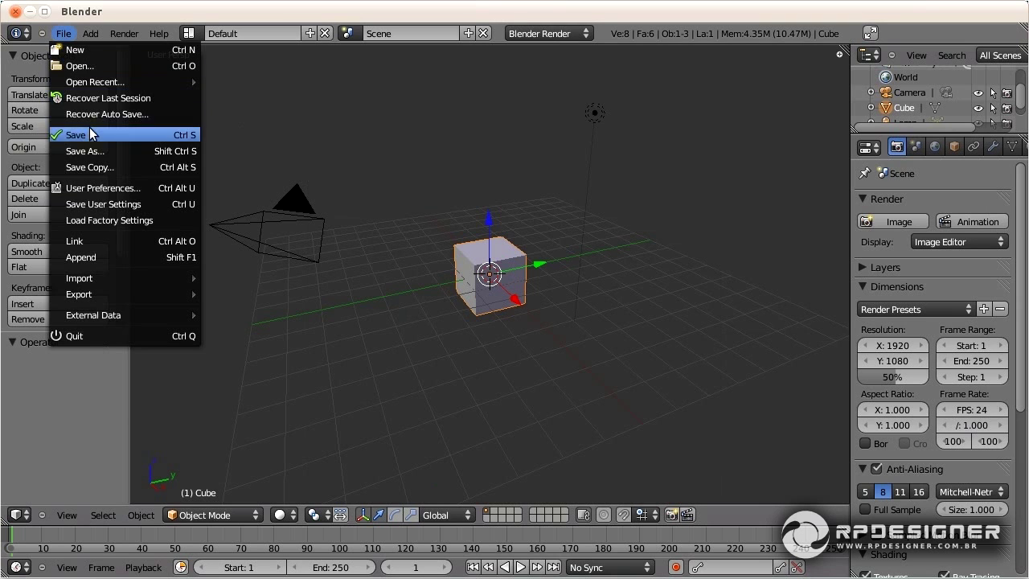
left_click(94, 189)
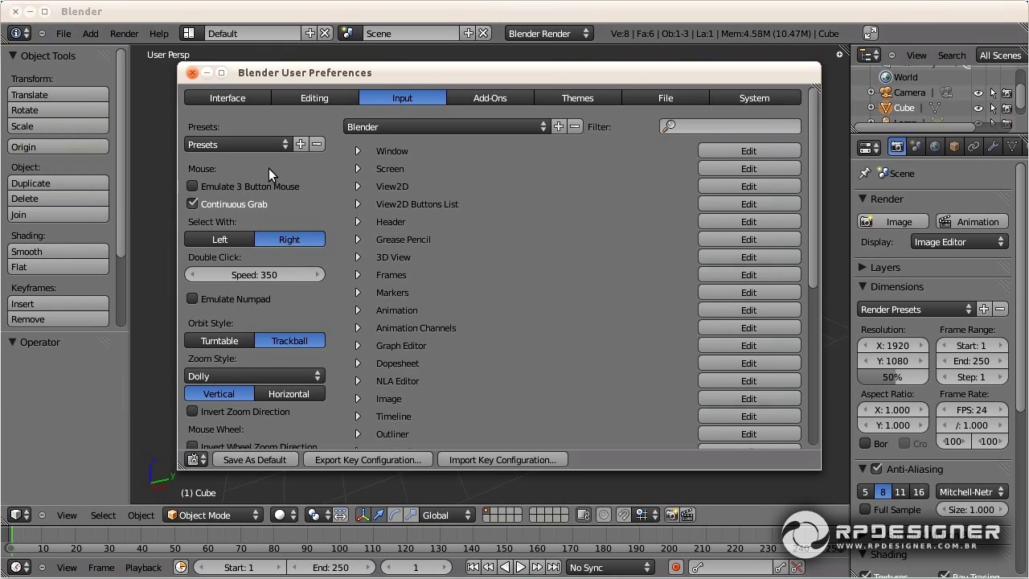
left_click(523, 127)
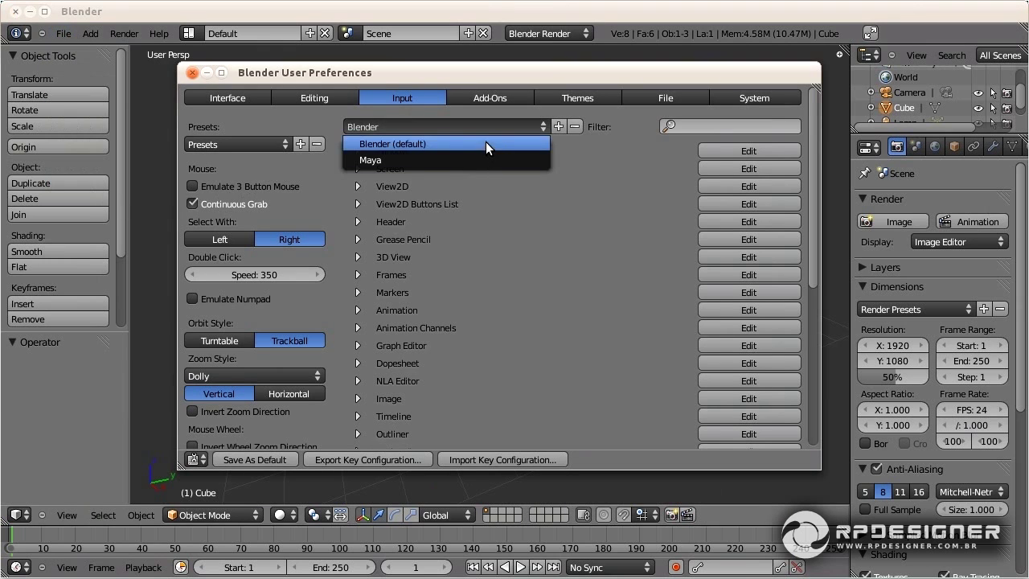
left_click(488, 145)
Step: Make the Window key bindings editable, inspect Duplicate Window, then close the preferences
left_click(358, 151)
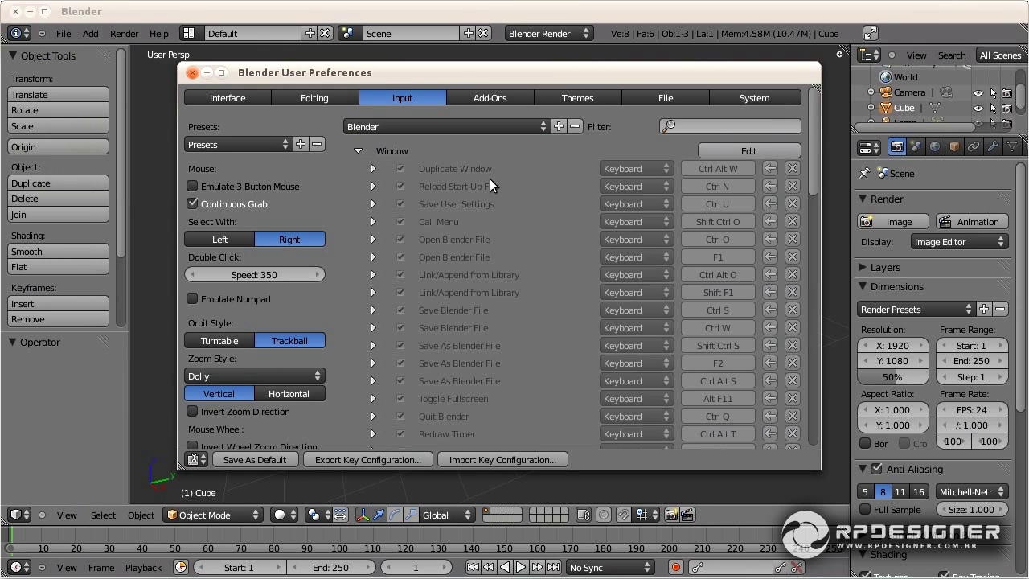
left_click(373, 168)
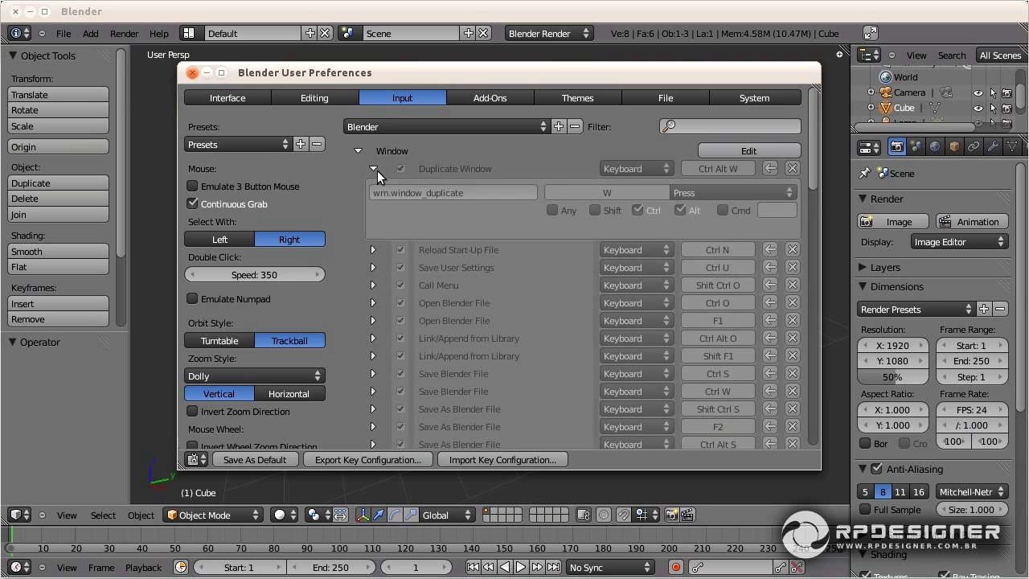
left_click(734, 152)
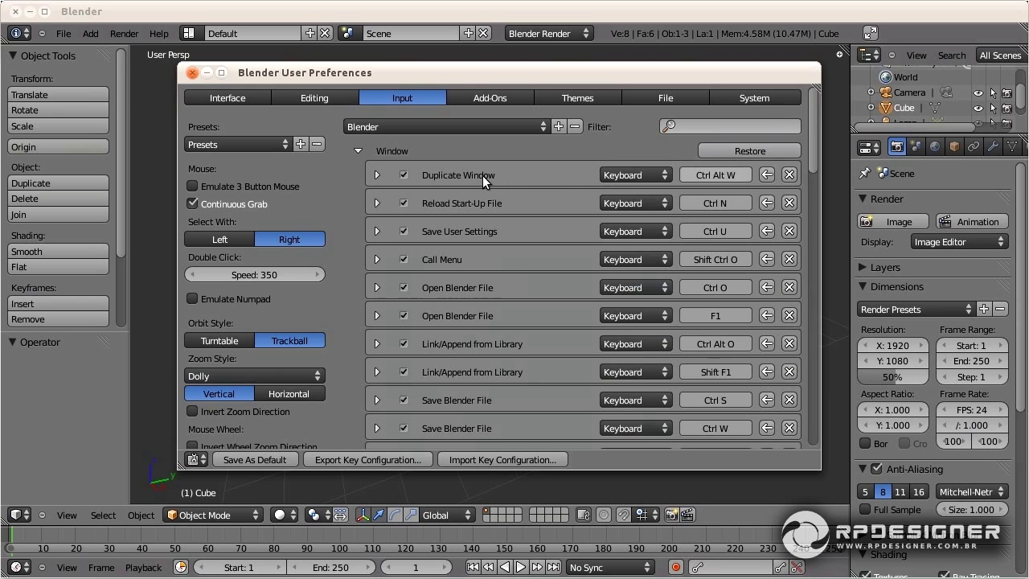
left_click(652, 175)
left_click(358, 151)
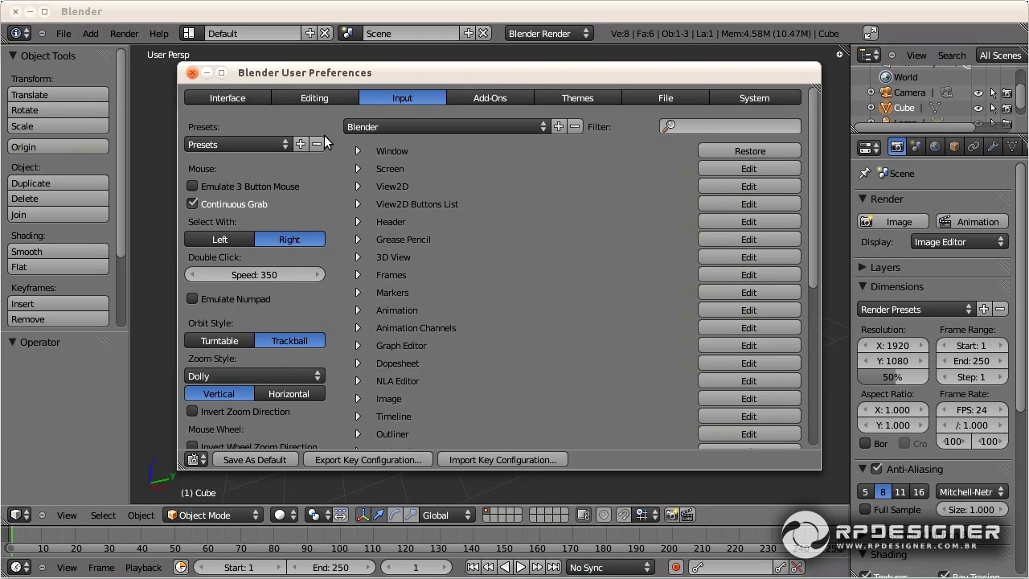
left_click(191, 73)
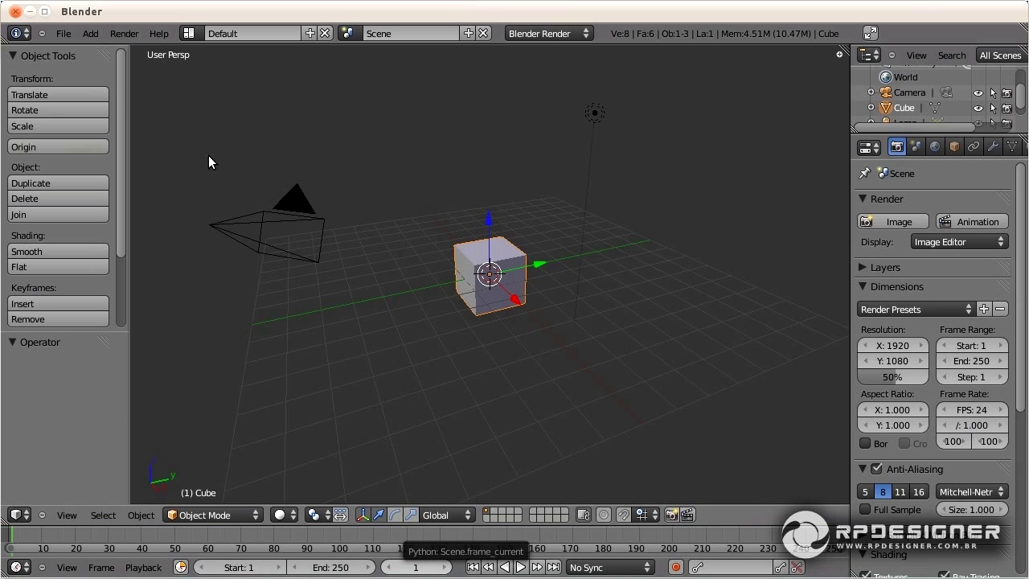
left_click(64, 35)
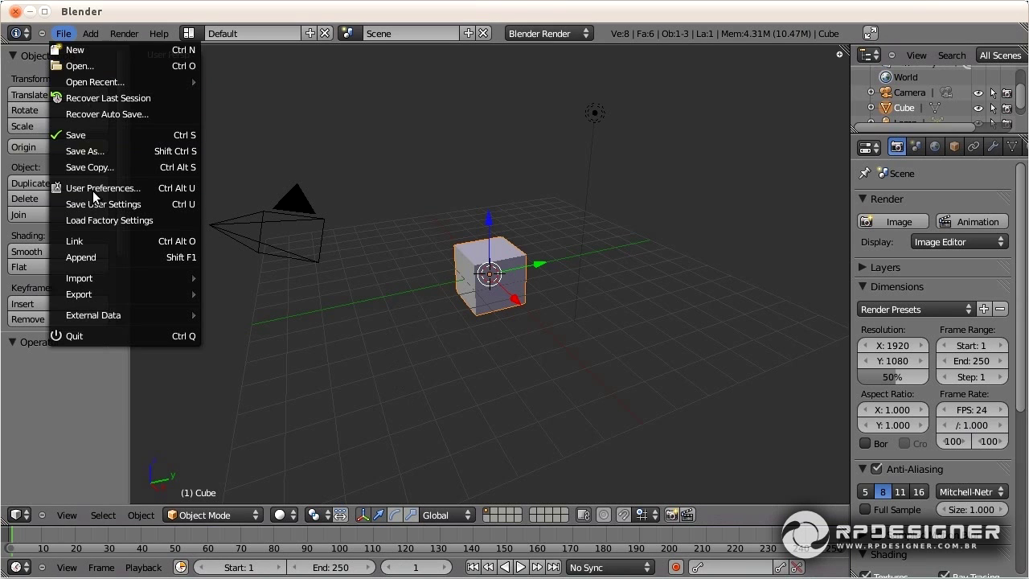
left_click(90, 34)
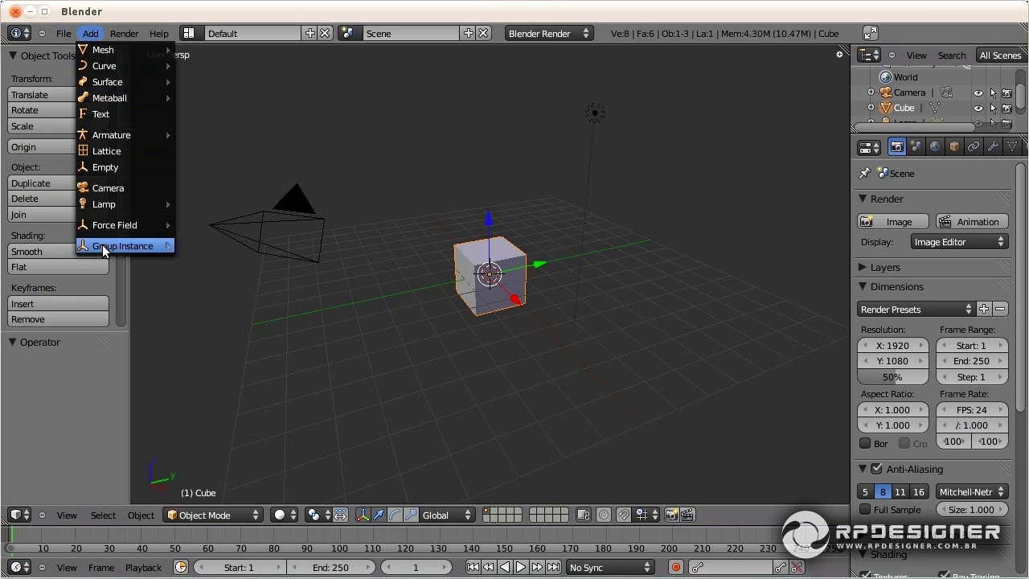
left_click(125, 35)
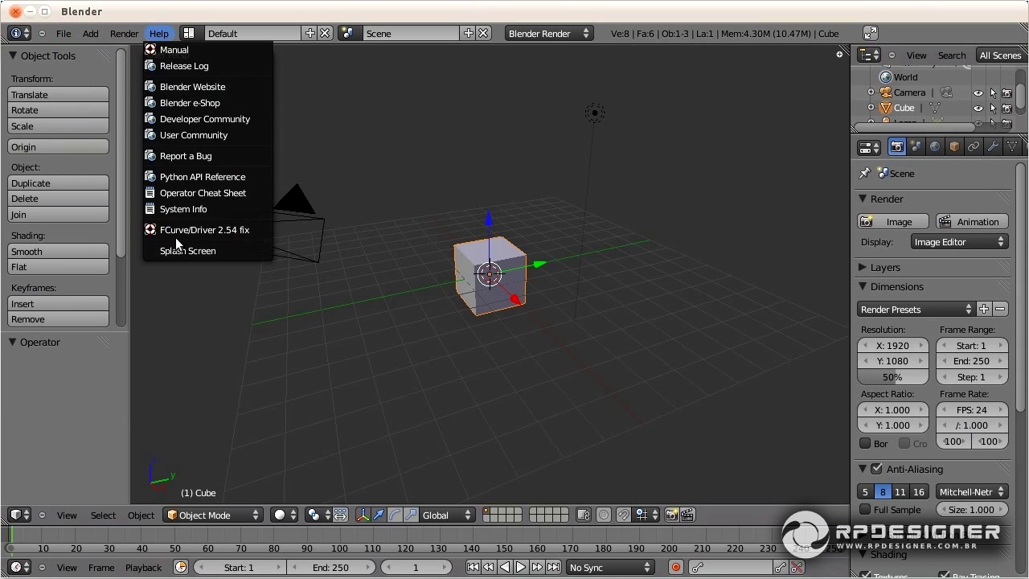
left_click(189, 33)
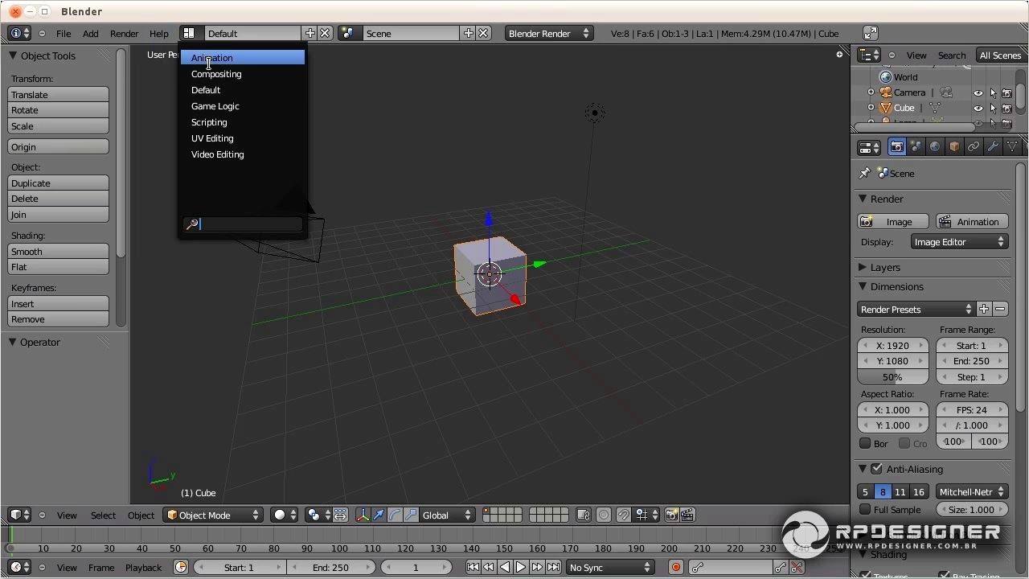
left_click(208, 58)
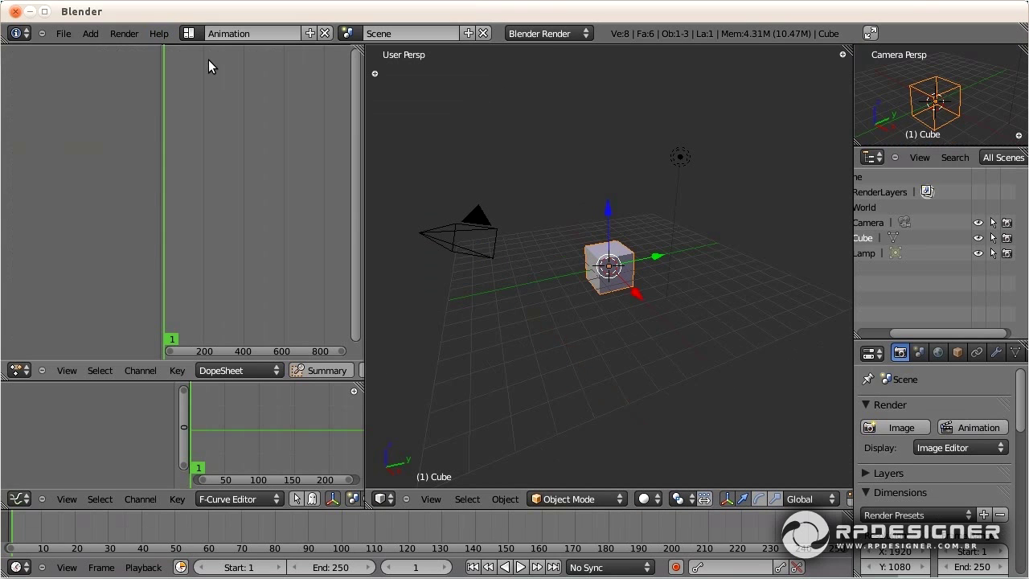
left_click(191, 33)
left_click(204, 73)
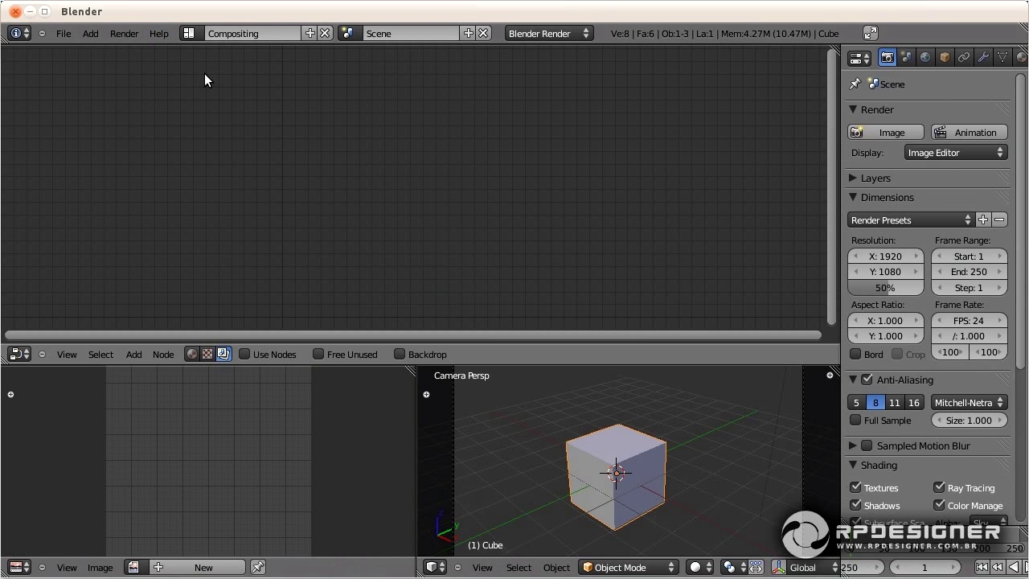
left_click(189, 33)
left_click(207, 87)
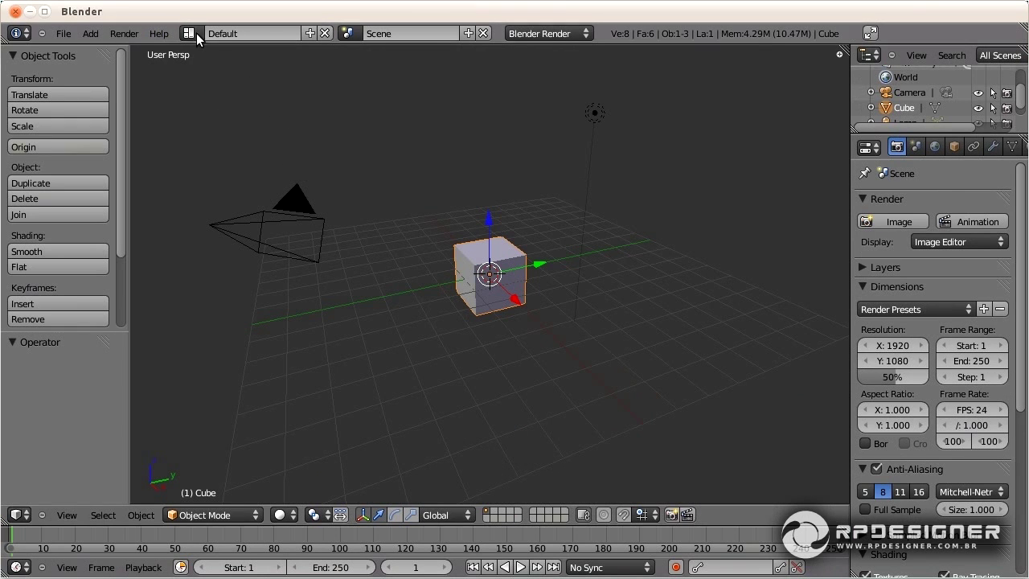
left_click(191, 33)
left_click(214, 105)
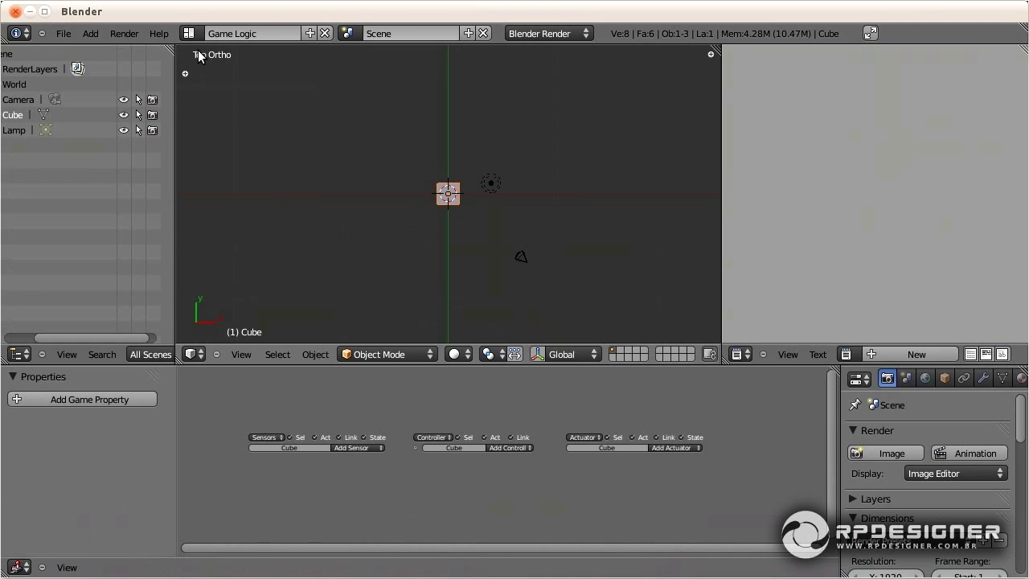
left_click(191, 34)
left_click(205, 121)
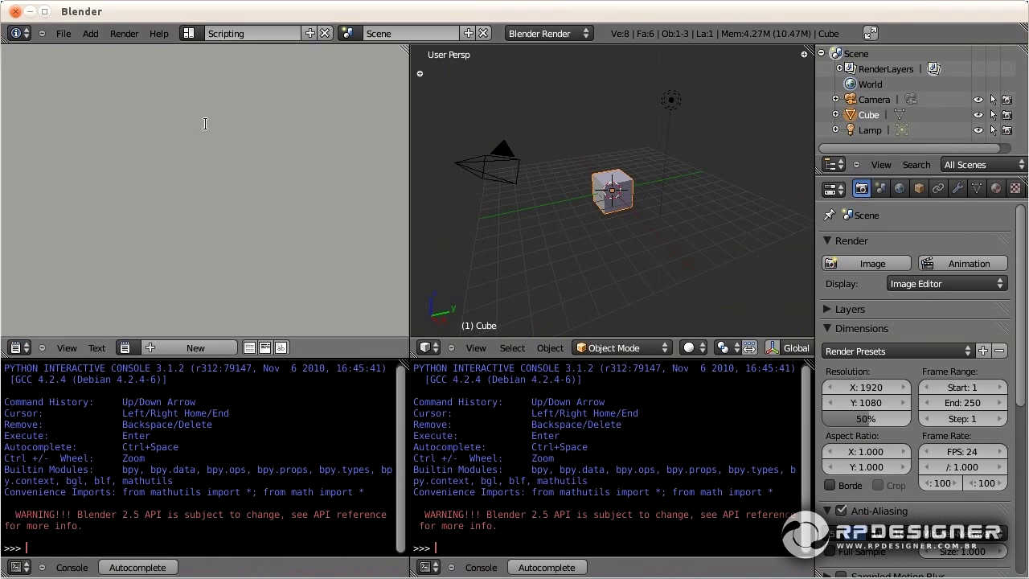
left_click(191, 33)
left_click(201, 138)
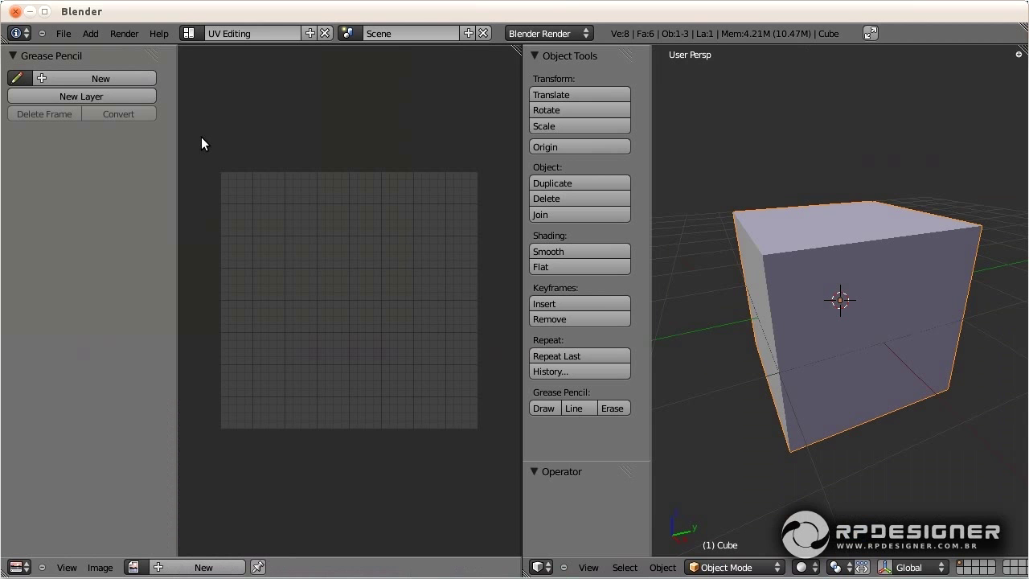
left_click(191, 33)
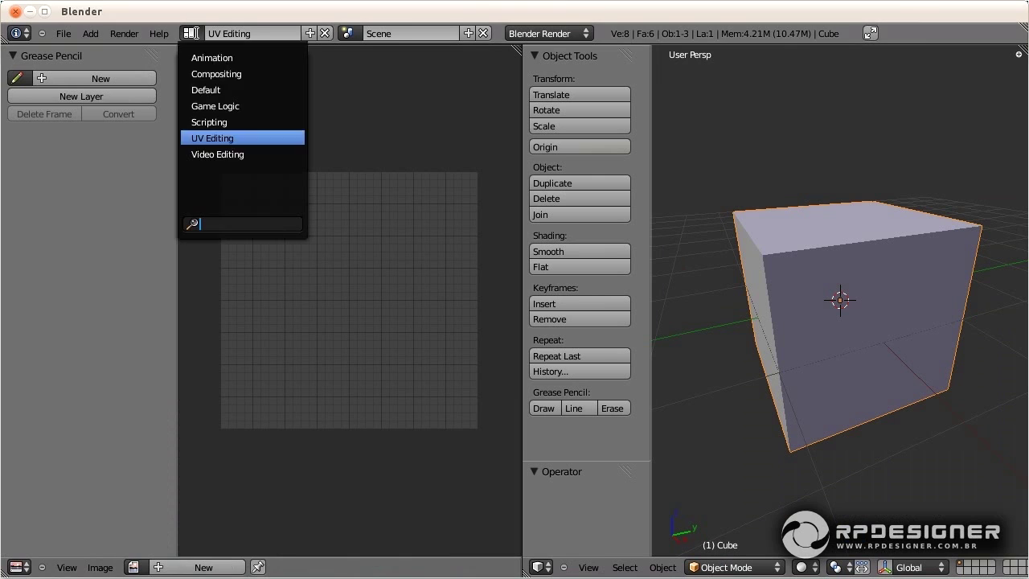
left_click(215, 151)
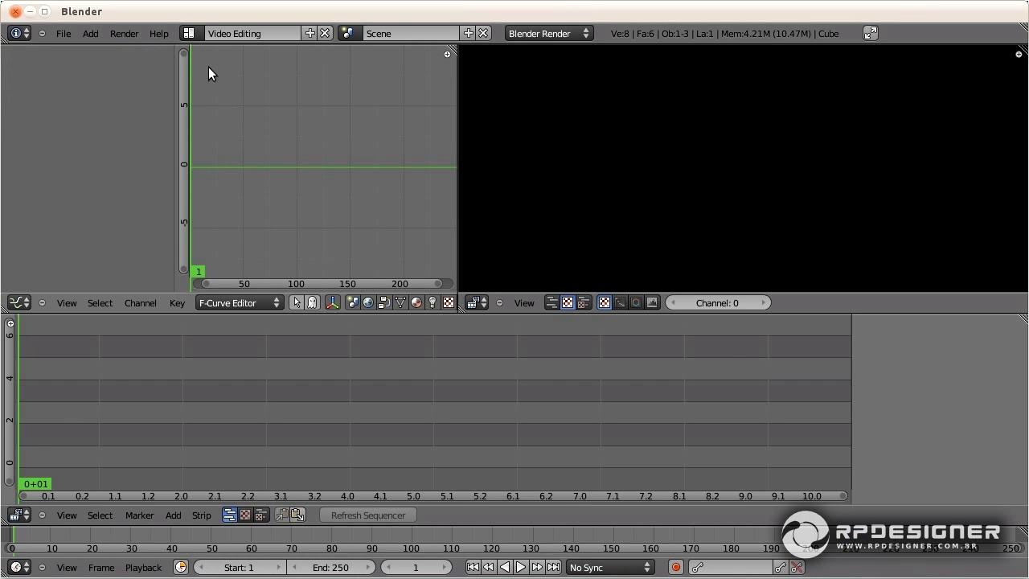
left_click(191, 33)
left_click(222, 87)
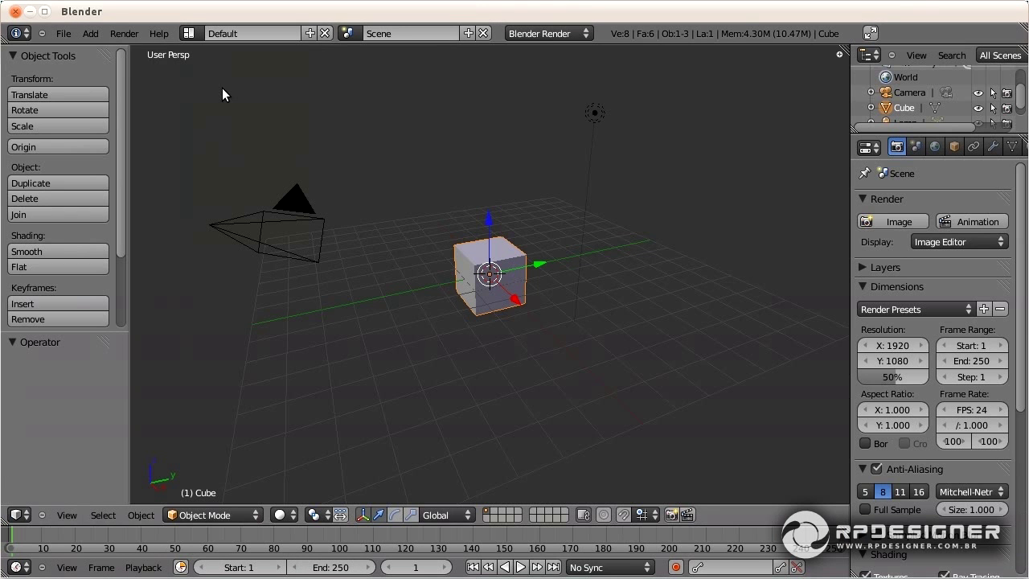
left_click(357, 34)
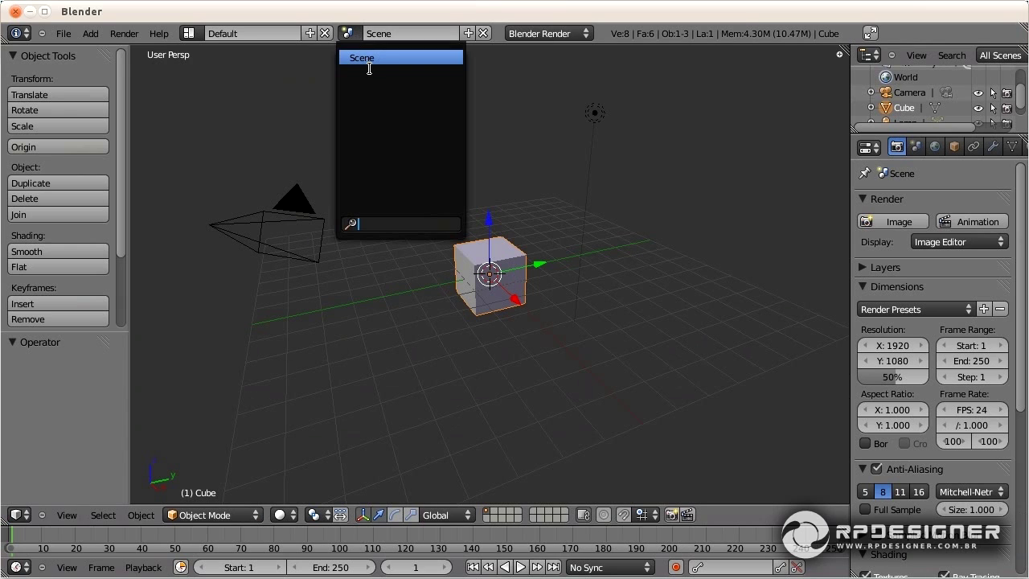
left_click(356, 33)
left_click(567, 34)
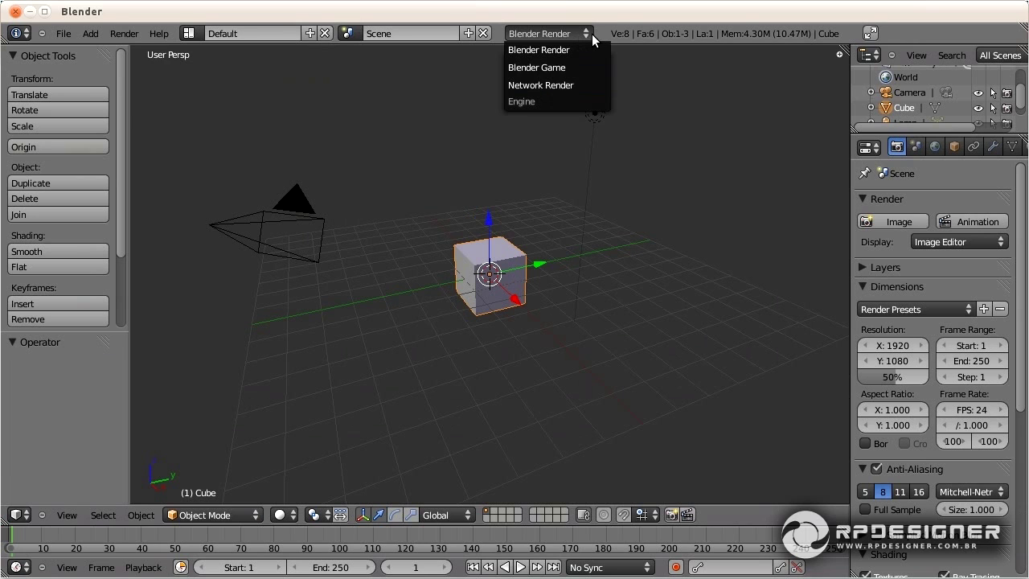
left_click(64, 34)
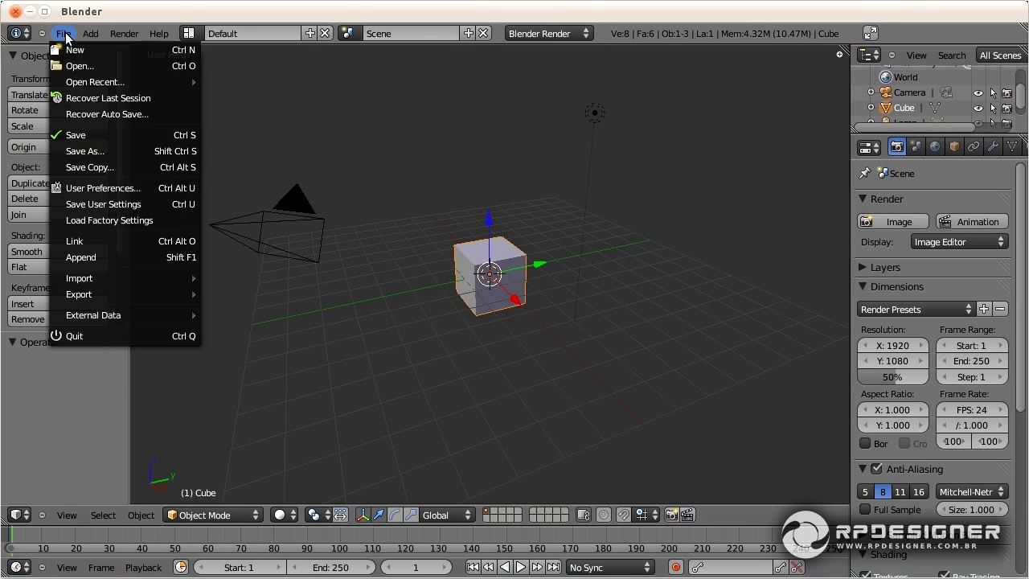
left_click(90, 187)
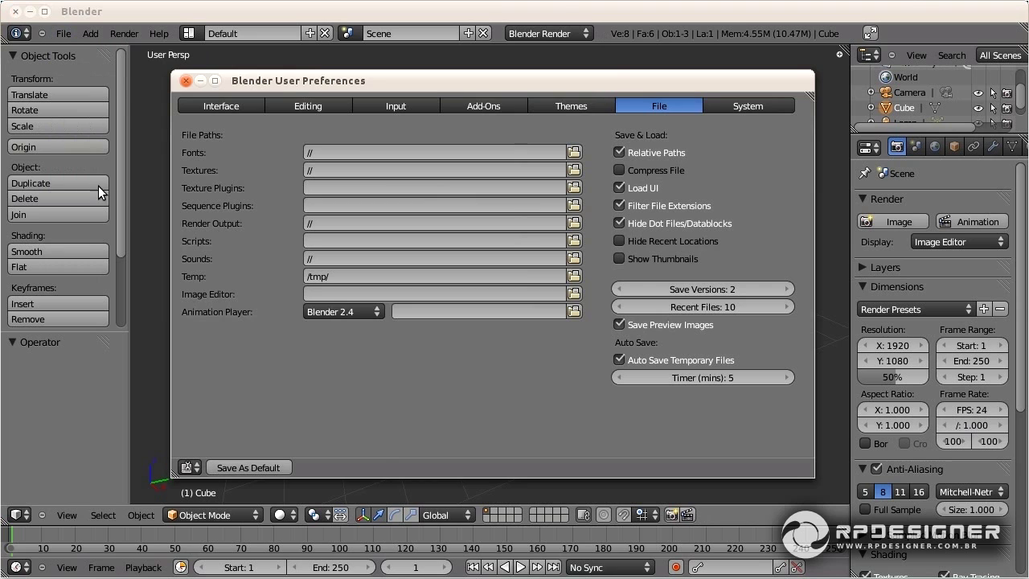
left_click(472, 111)
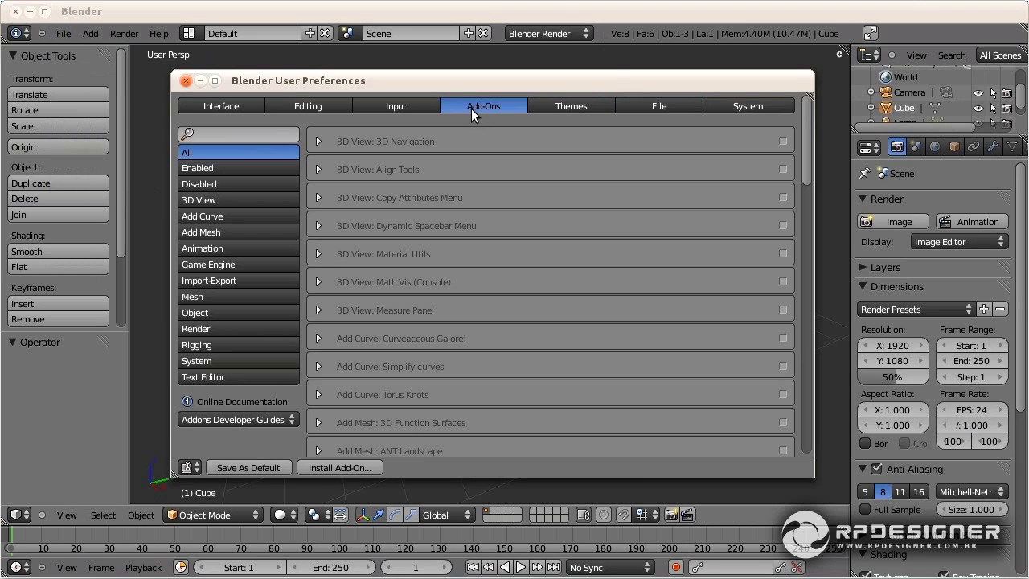
left_click(202, 328)
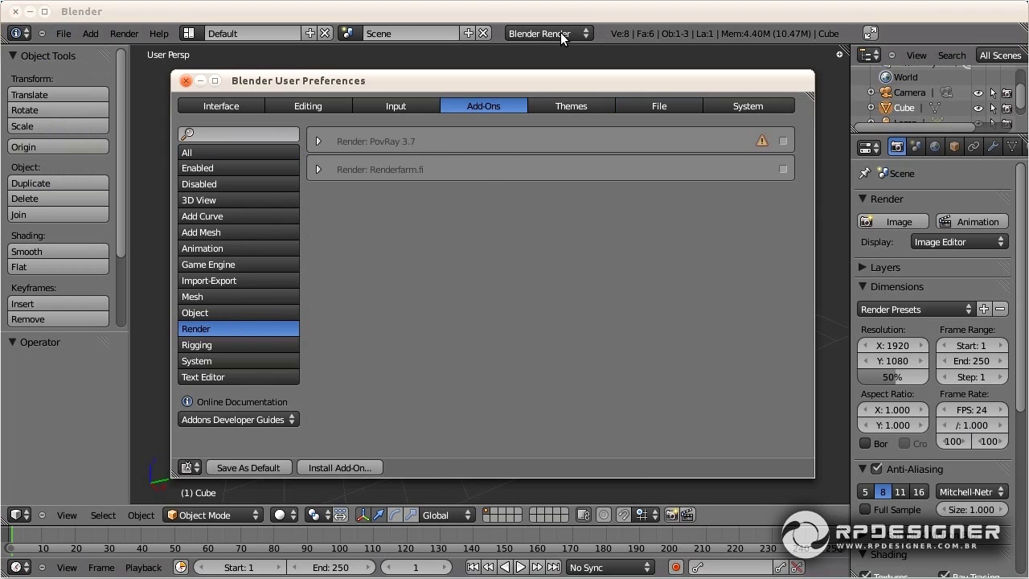
left_click(186, 80)
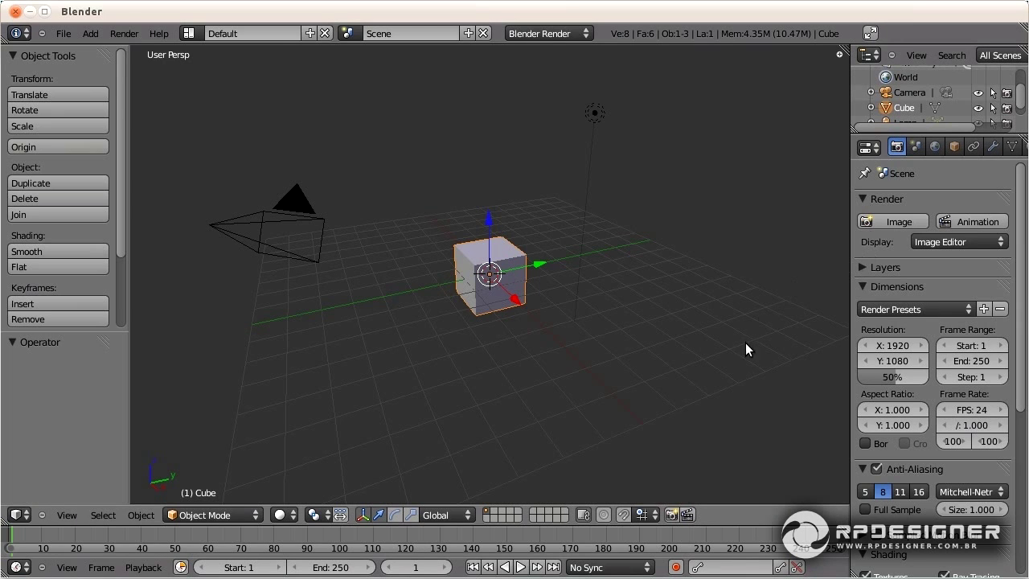
right_click(738, 515)
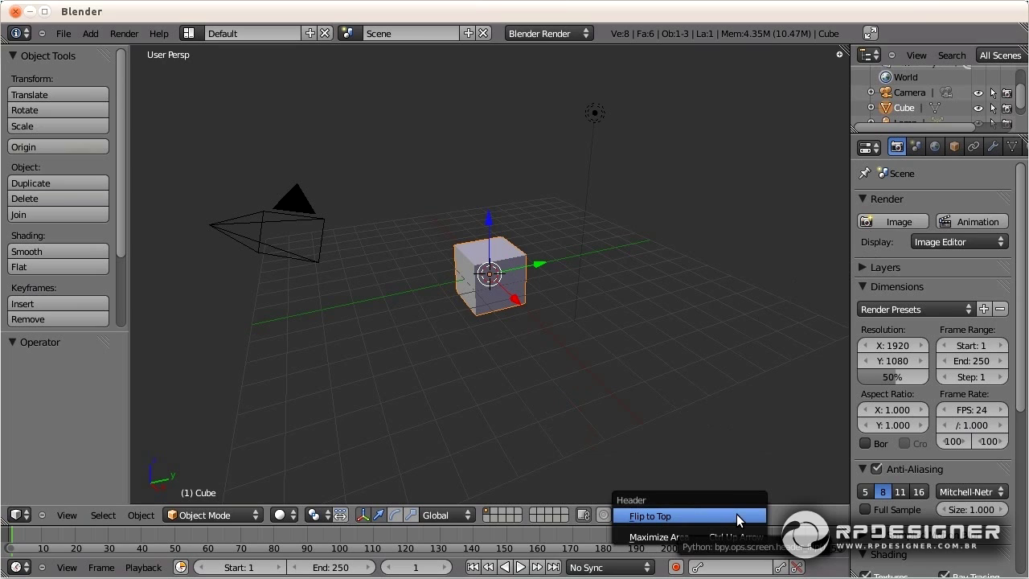
left_click(737, 516)
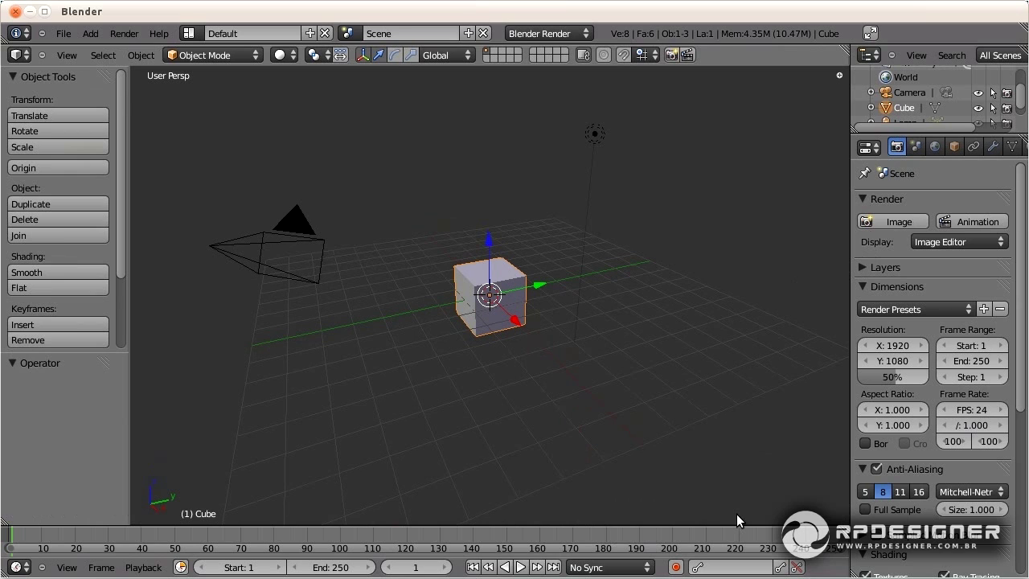
right_click(724, 55)
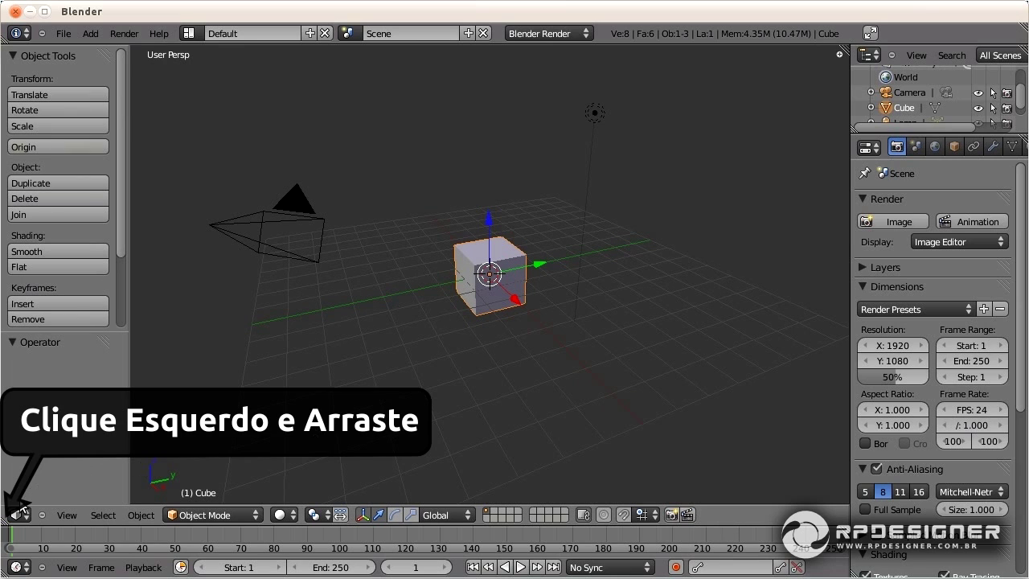
Step: Split the viewport side by side, then divide each half into top and bottom views
left_click_drag(5, 521, 400, 494)
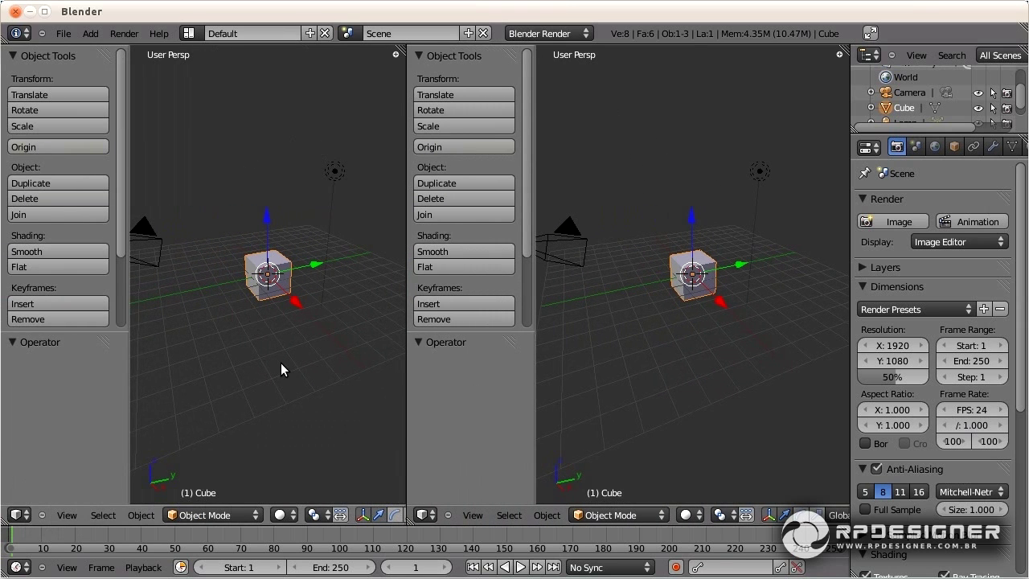
mouse_move(6, 521)
left_mouse_down()
mouse_move(16, 460)
mouse_move(224, 292)
left_mouse_up()
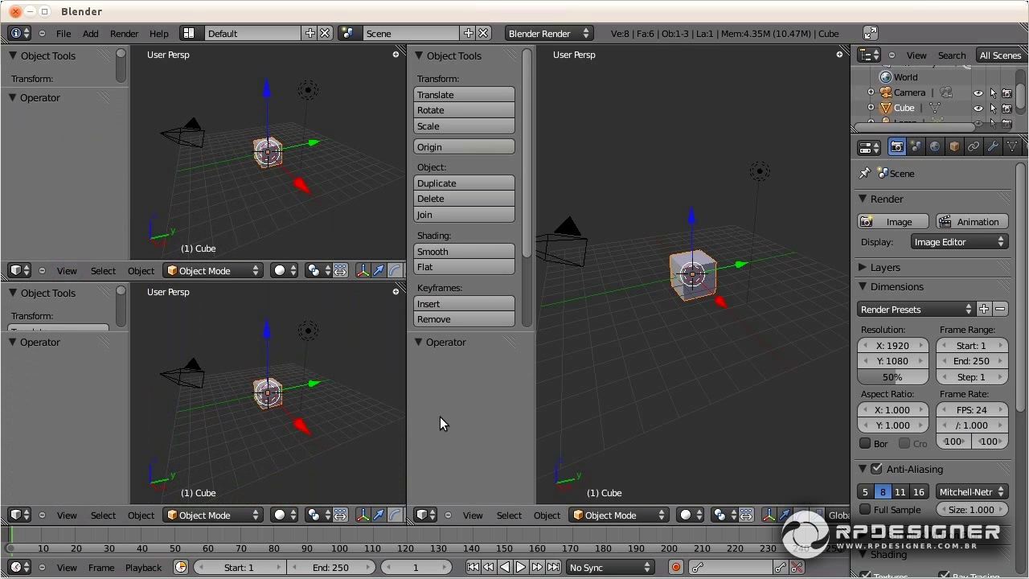
left_click_drag(412, 525, 421, 304)
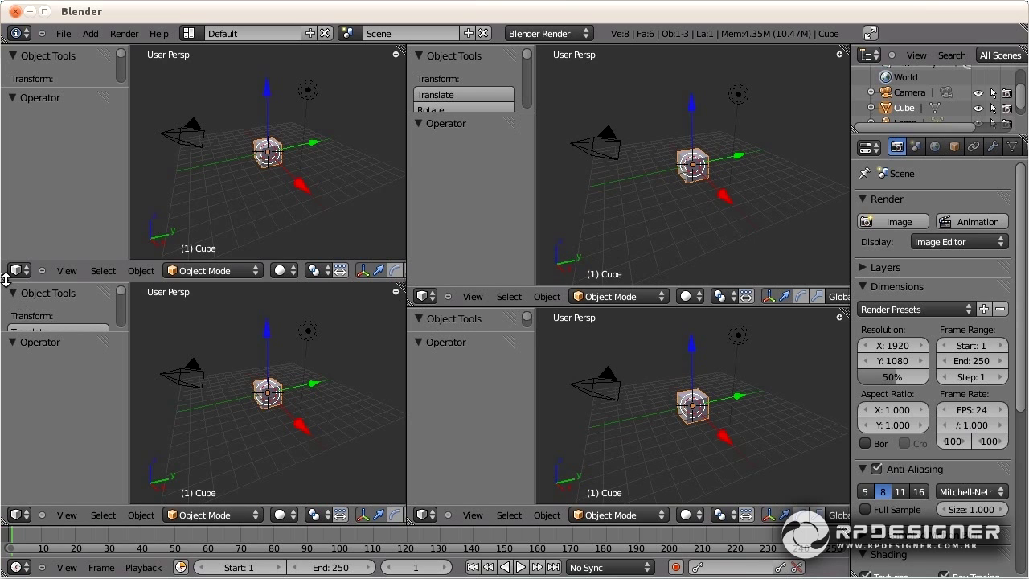
Step: Join the two left views into one, then join the two right views
mouse_move(5, 280)
left_mouse_down()
mouse_move(34, 290)
mouse_move(42, 269)
left_mouse_up()
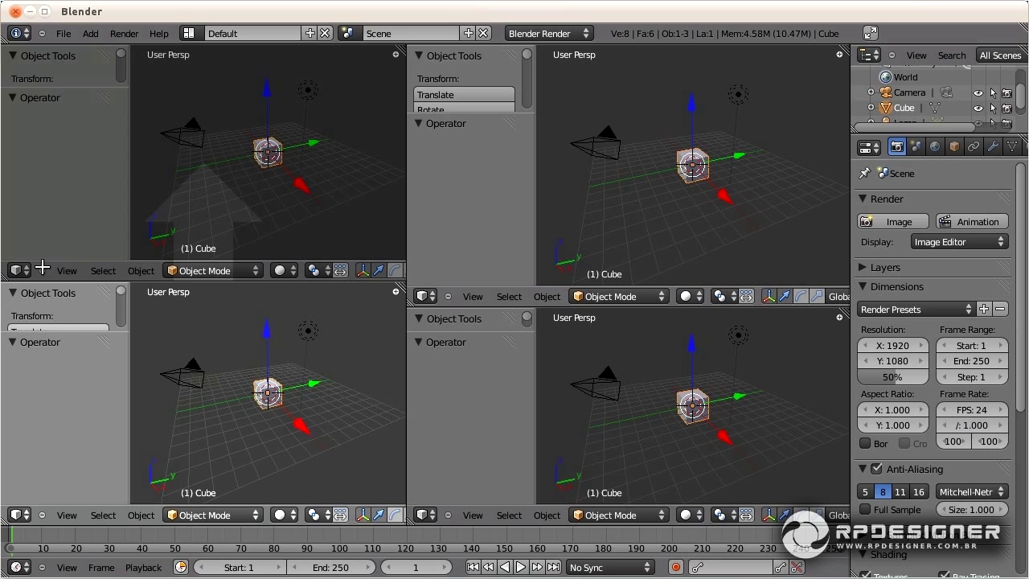
left_click_drag(41, 268, 41, 259)
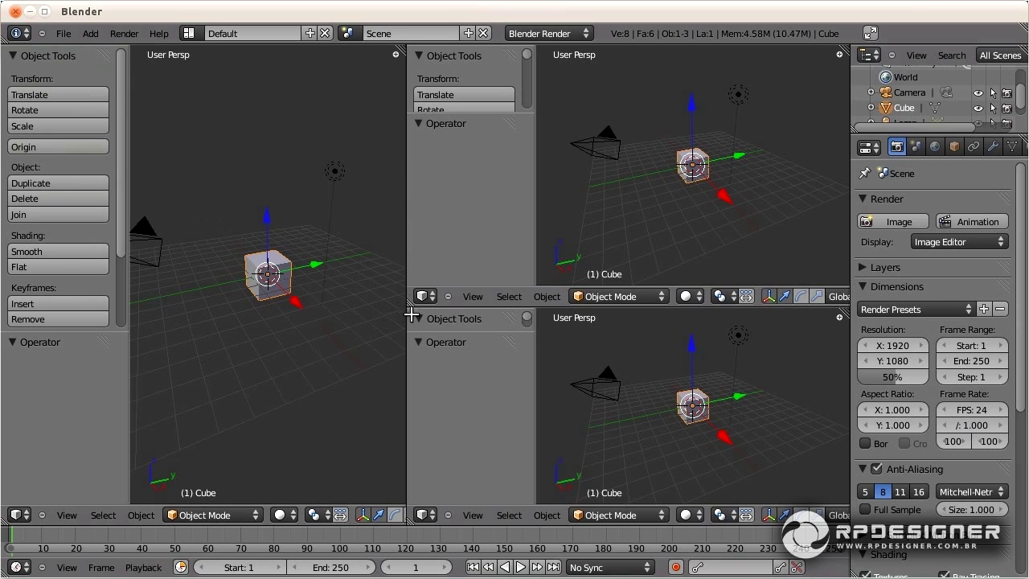
left_click_drag(411, 315, 638, 425)
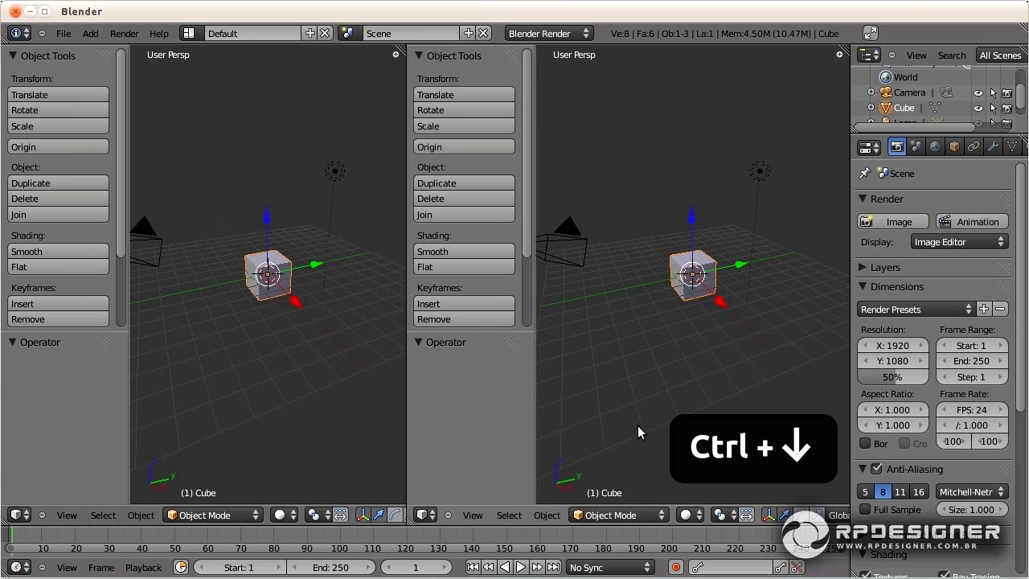
key("ctrl+Down")
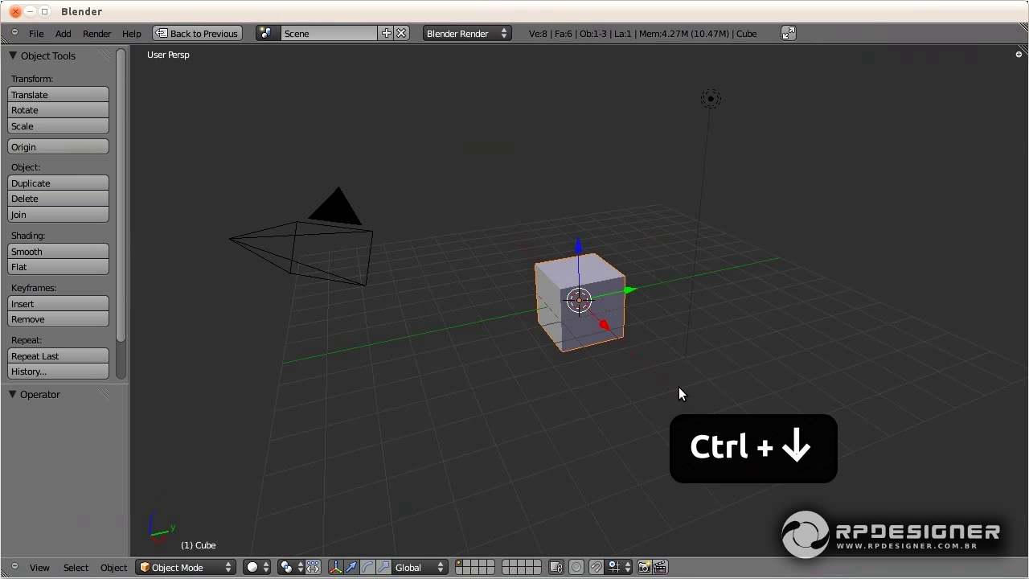
key("ctrl+Down")
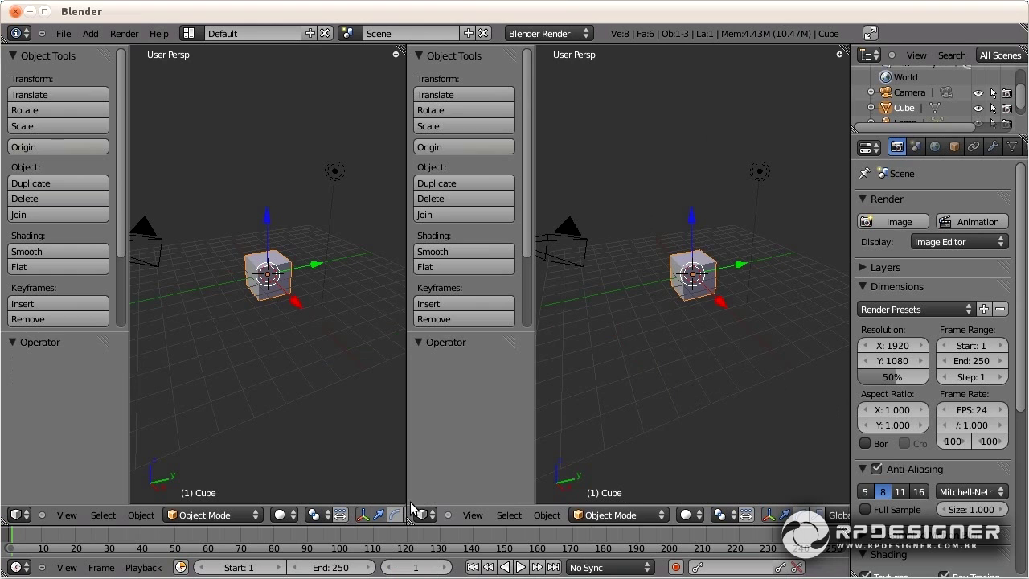
Step: Join the two 3D views into a single viewport, then pan the Outliner and Properties panels
left_click_drag(410, 502, 354, 504)
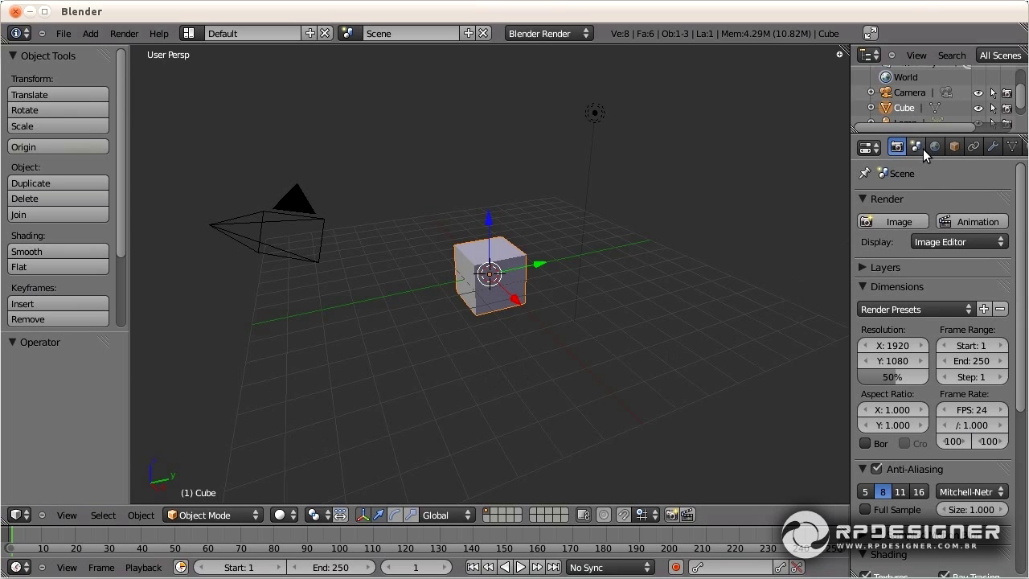
mouse_move(923, 148)
middle_mouse_down()
mouse_move(891, 149)
mouse_move(923, 147)
middle_mouse_up()
mouse_move(961, 55)
middle_mouse_down()
mouse_move(951, 54)
mouse_move(998, 54)
middle_mouse_up()
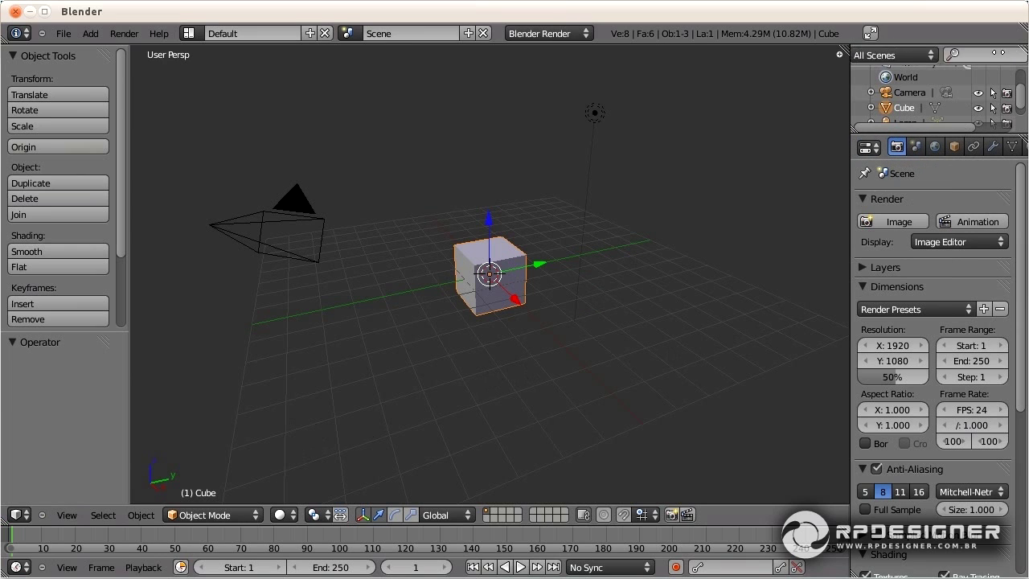
middle_click_drag(991, 112, 963, 85)
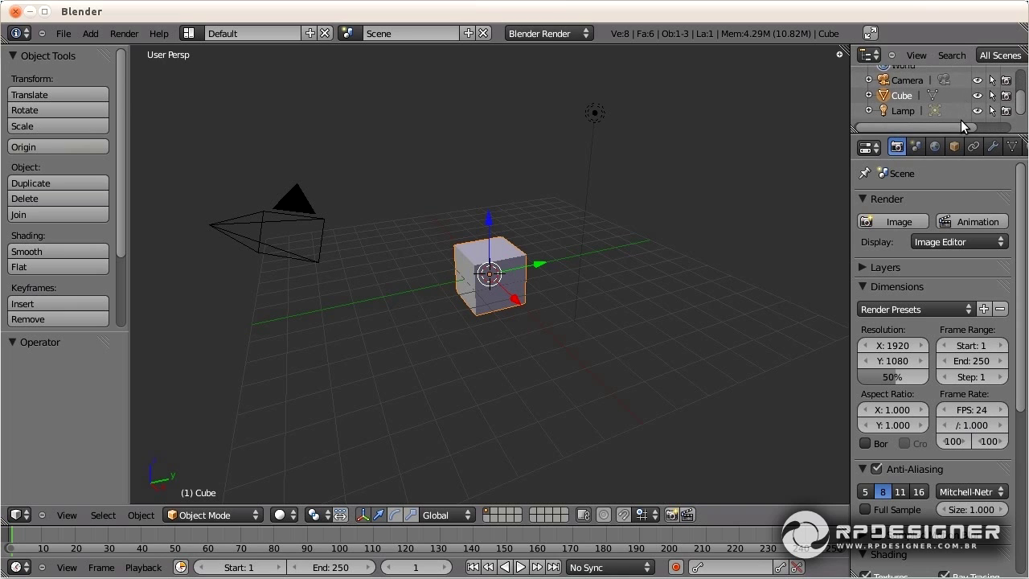
mouse_move(964, 84)
middle_mouse_down()
mouse_move(965, 75)
mouse_move(965, 97)
middle_mouse_up()
mouse_move(961, 283)
middle_mouse_down()
mouse_move(962, 466)
mouse_move(963, 378)
middle_mouse_up()
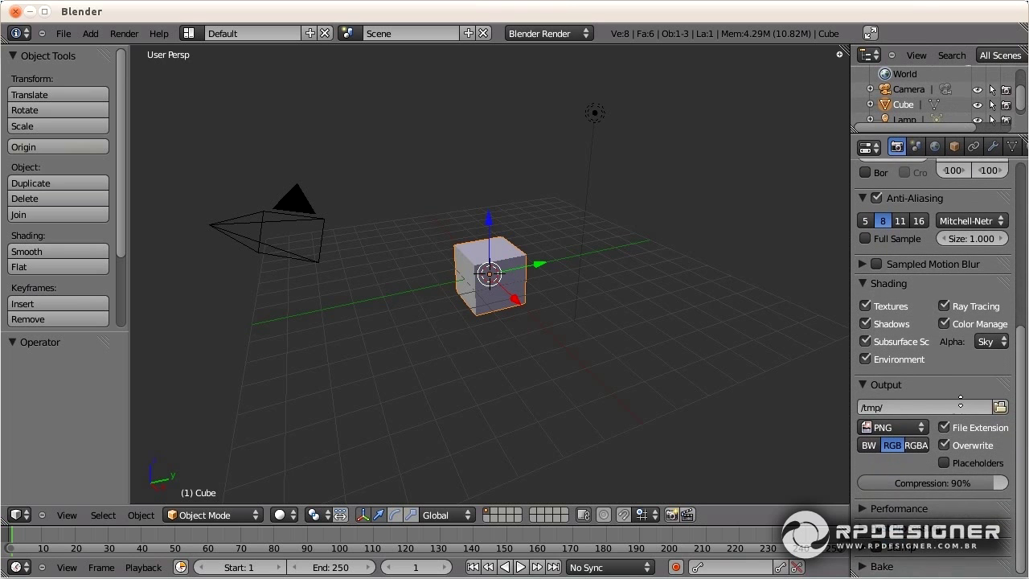
middle_click_drag(973, 158, 974, 283)
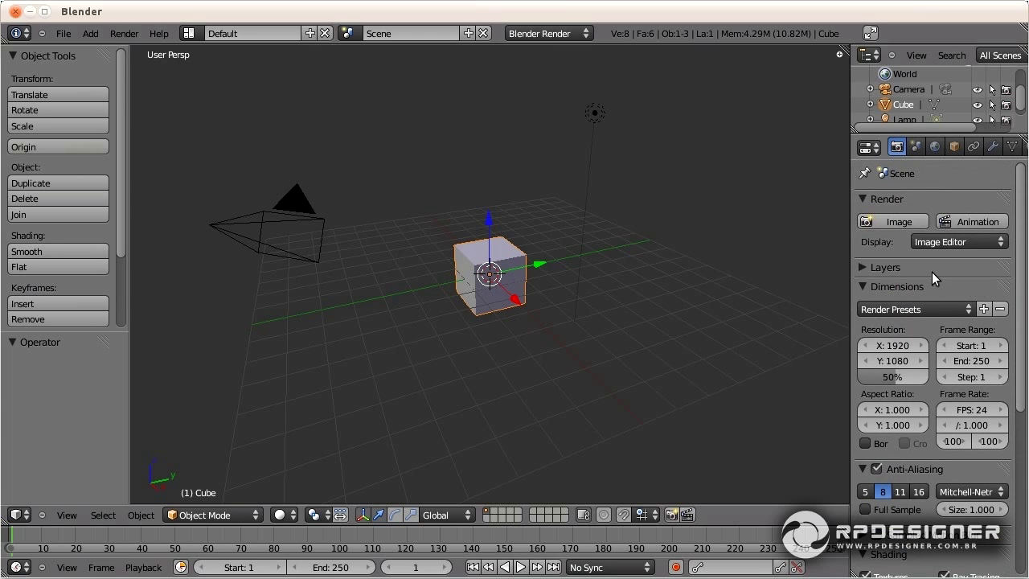
left_click(986, 241)
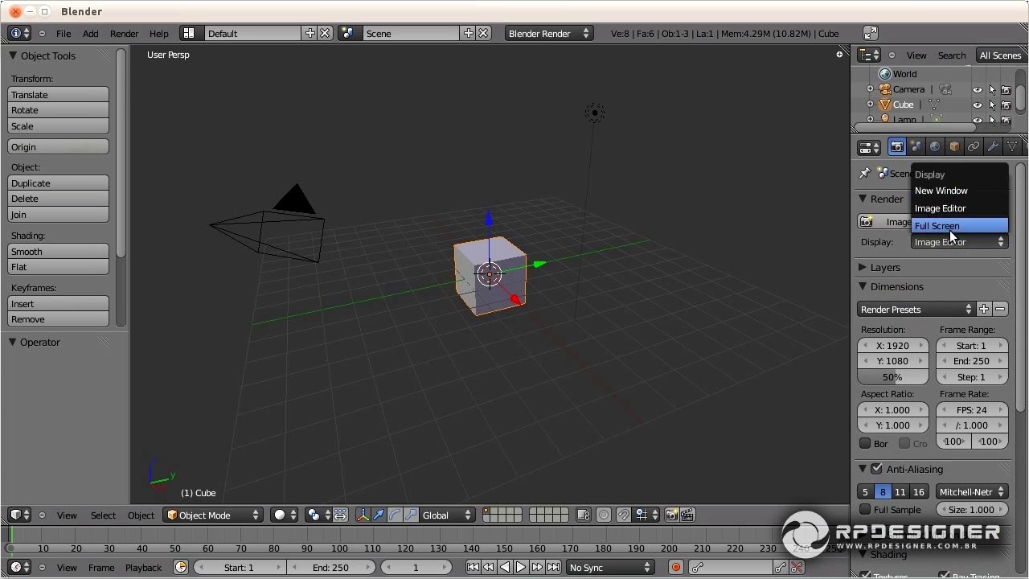
left_click(938, 310)
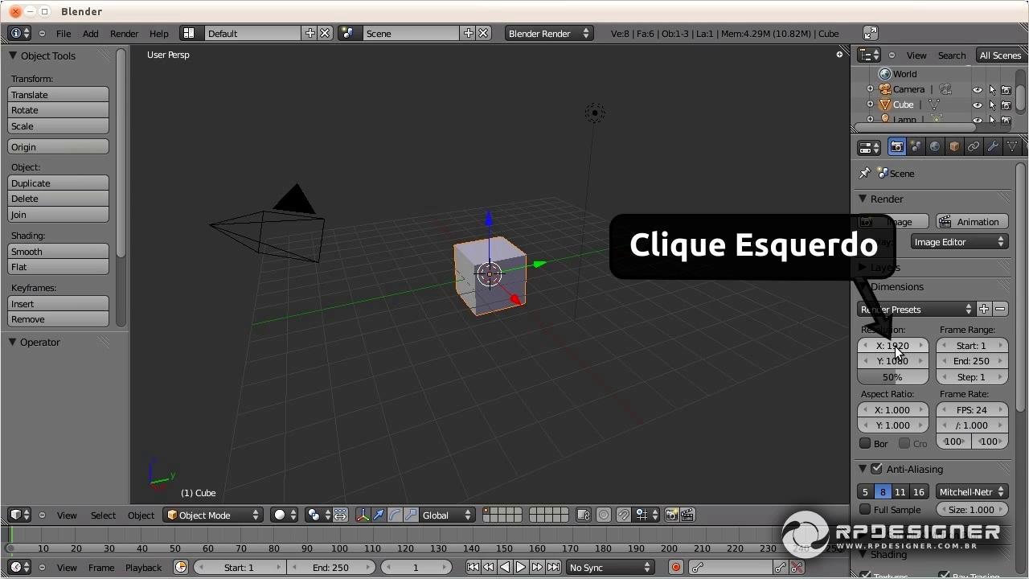
Step: Set the horizontal render resolution to 2000, then drag it down to 1653
left_click(896, 349)
type("200")
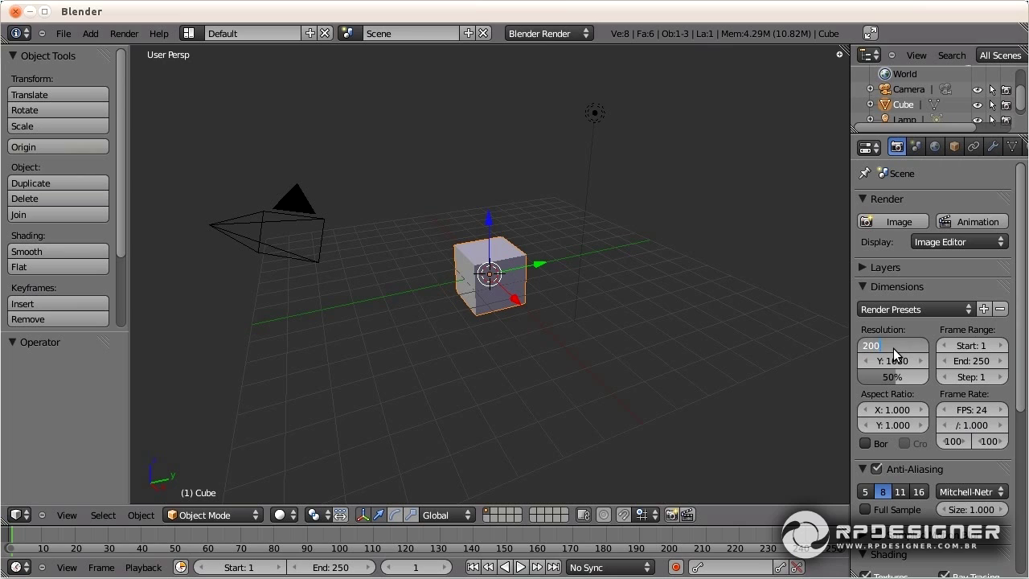
type("0")
key("Return")
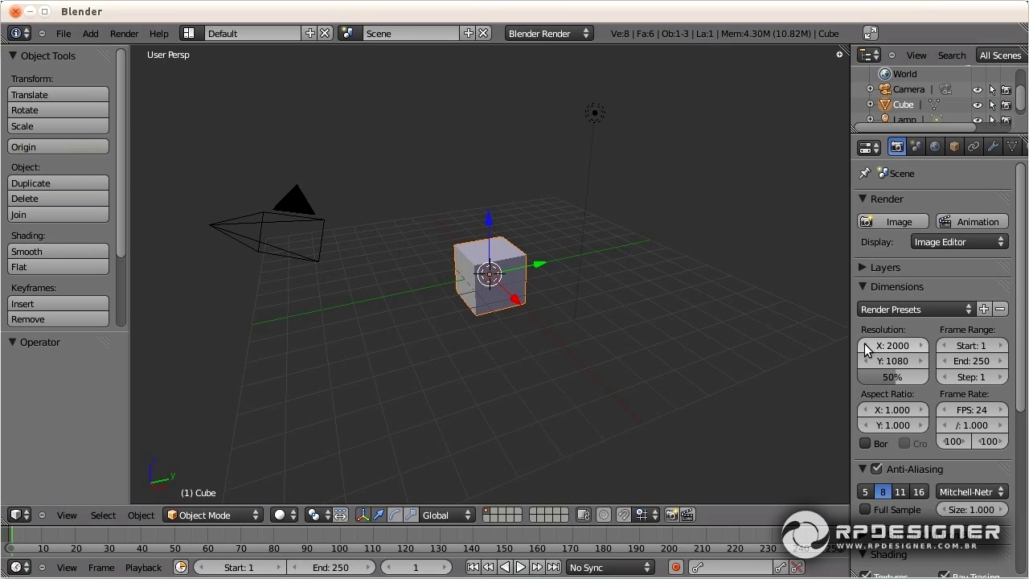
left_click_drag(866, 348, 923, 346)
triple_click(924, 346)
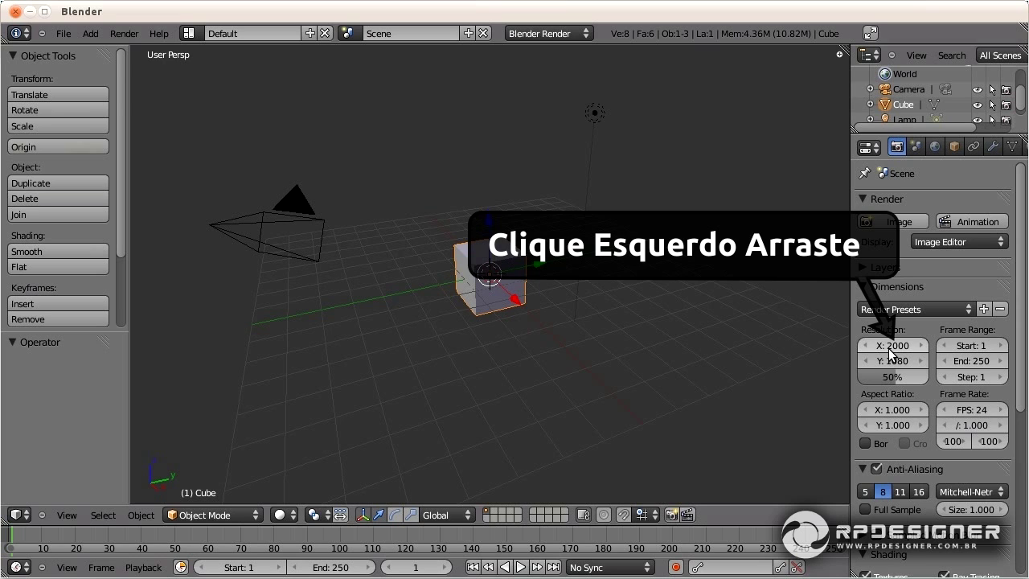
left_click_drag(891, 353, 820, 354)
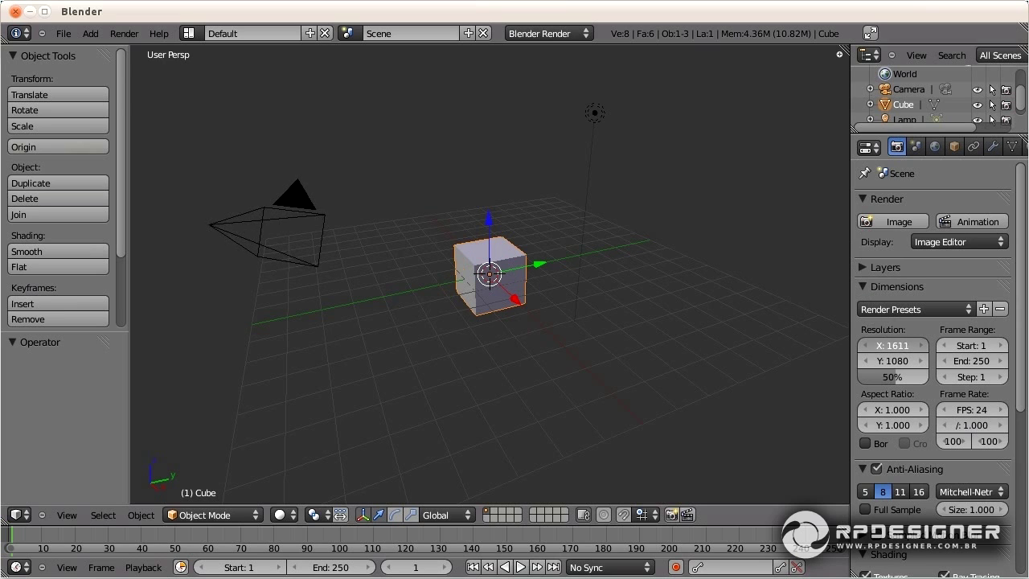
mouse_move(892, 346)
left_mouse_down()
mouse_move(877, 346)
mouse_move(899, 373)
left_mouse_up()
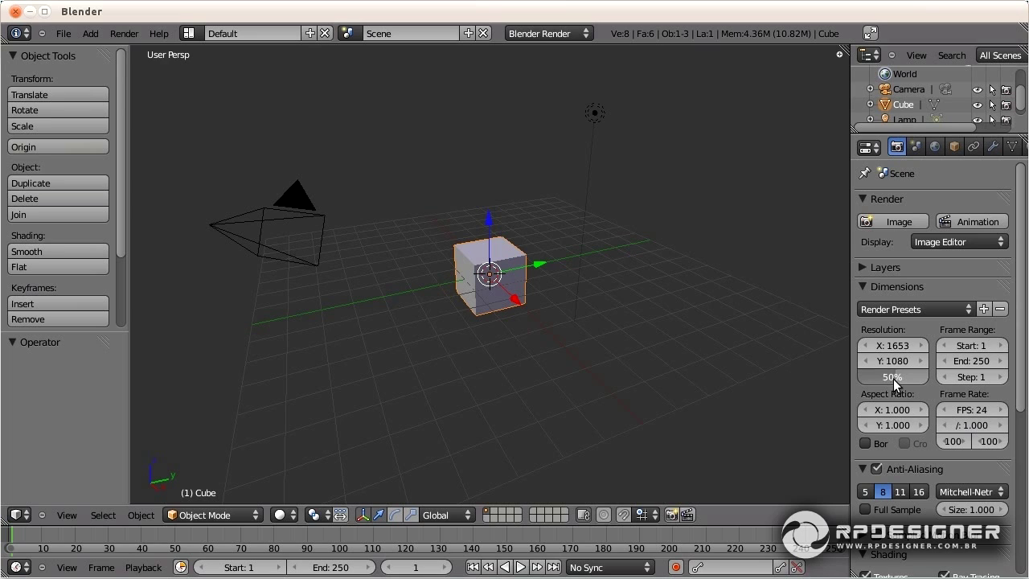
Step: Set the resolution scale to 60% and toggle Border rendering on then off again
mouse_move(894, 380)
left_mouse_down()
mouse_move(885, 382)
mouse_move(901, 383)
left_mouse_up()
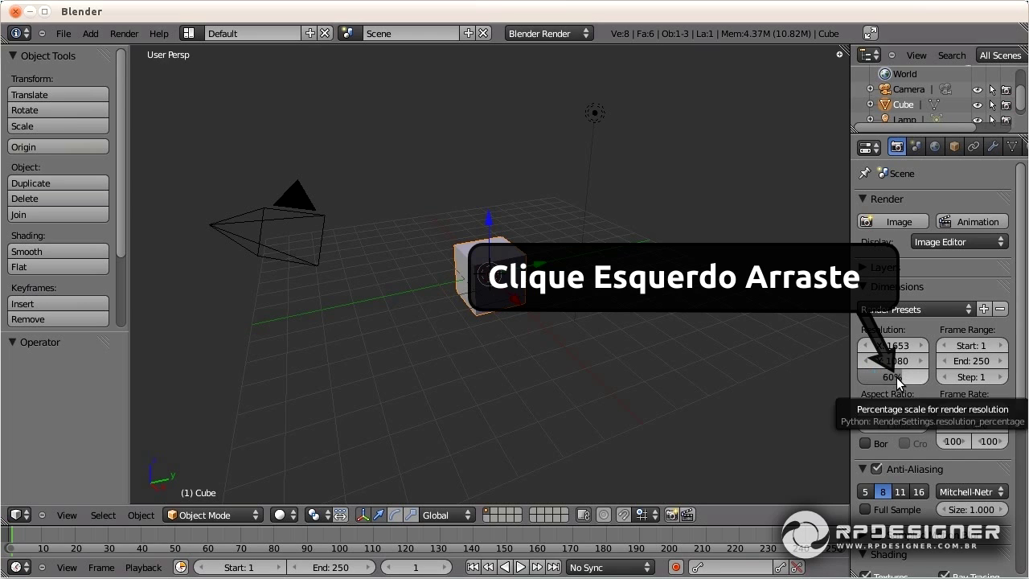
left_click(866, 444)
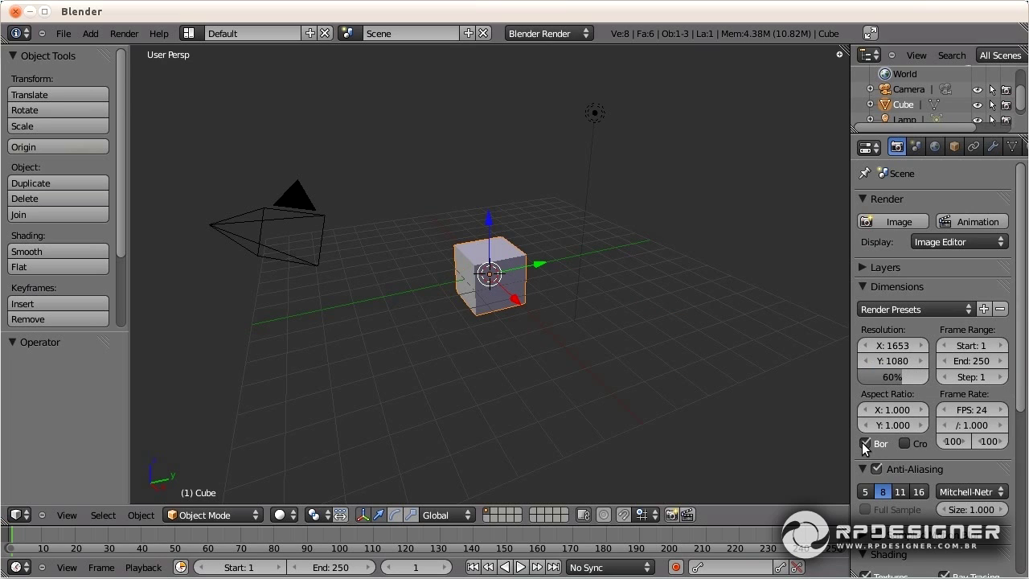
left_click(865, 444)
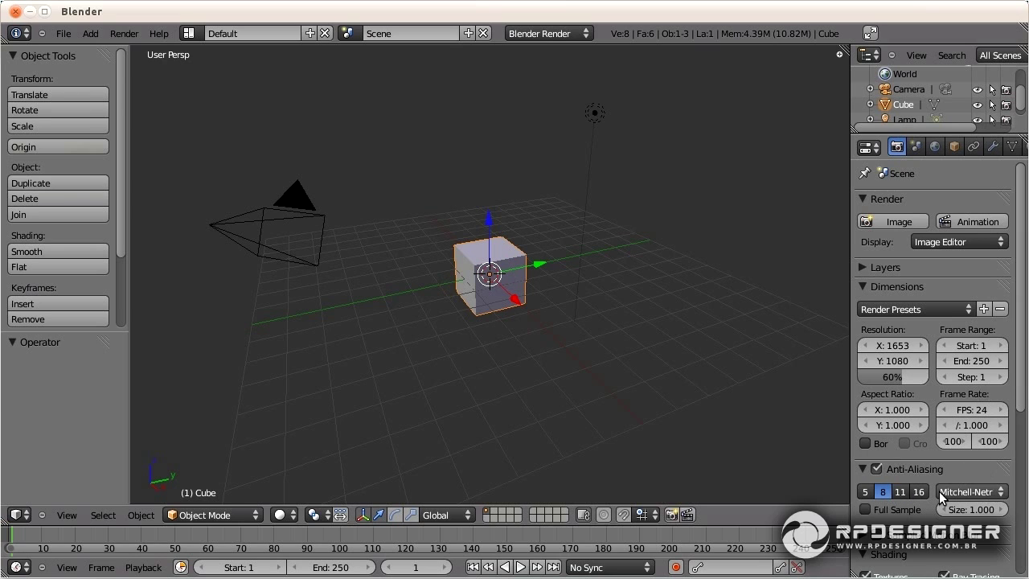
Step: Collapse the Anti-Aliasing, Shading, Dimensions, Render and Output panels
left_click(861, 469)
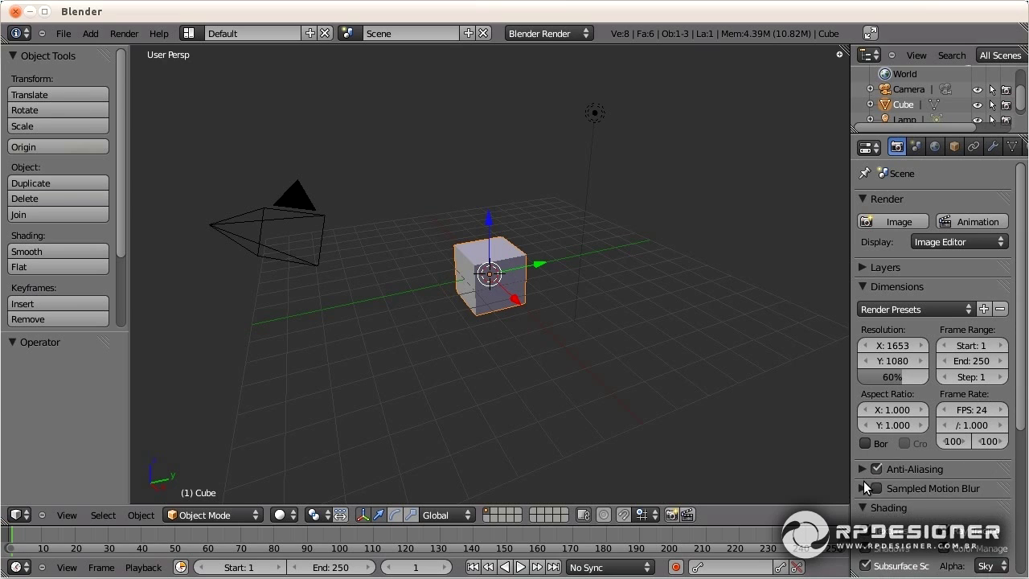
left_click(865, 507)
left_click(862, 286)
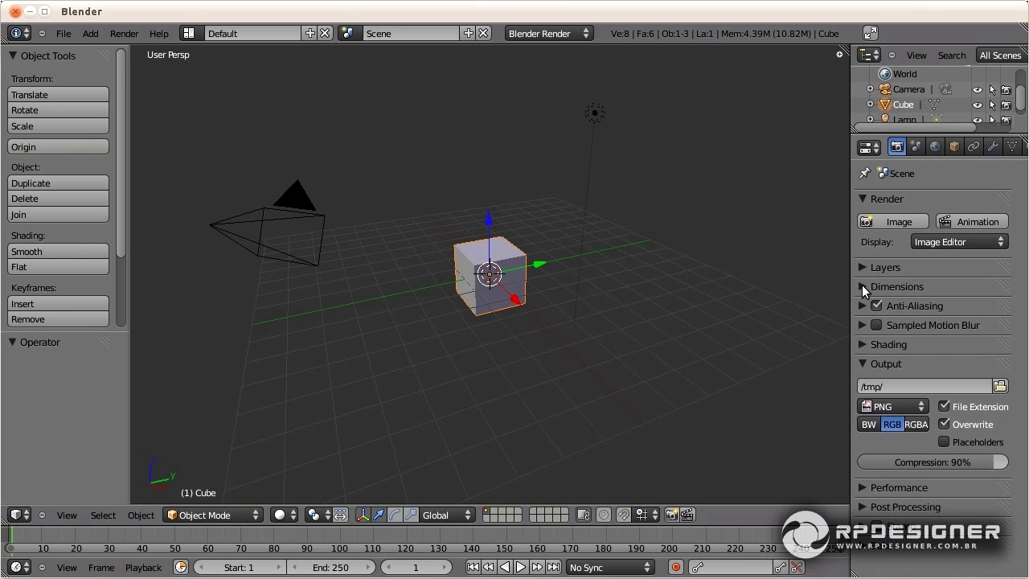
left_click(864, 198)
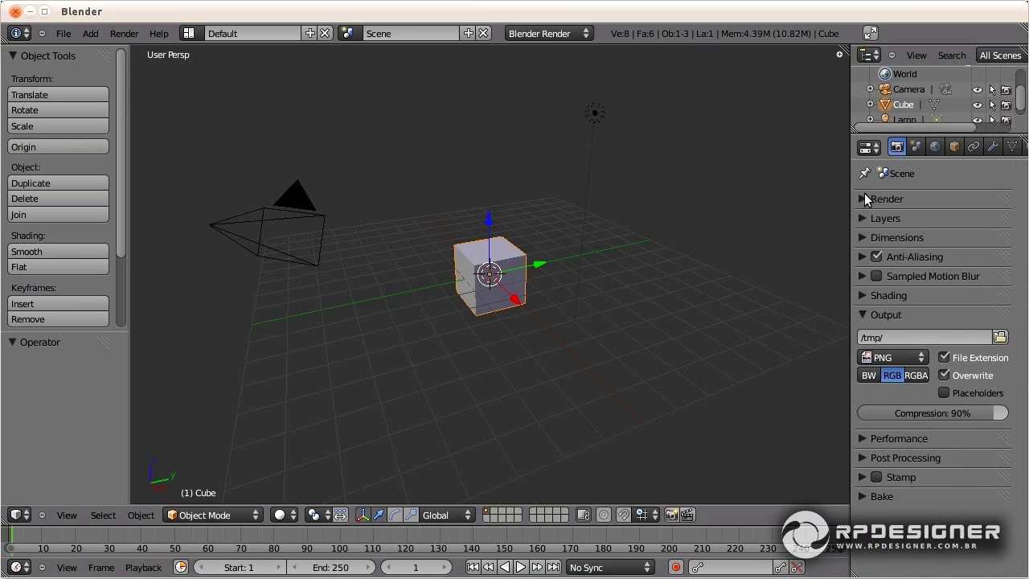
left_click(863, 313)
Step: Move the Shading panel up beneath Layers and expand only the Output panel
left_click_drag(863, 296, 888, 339)
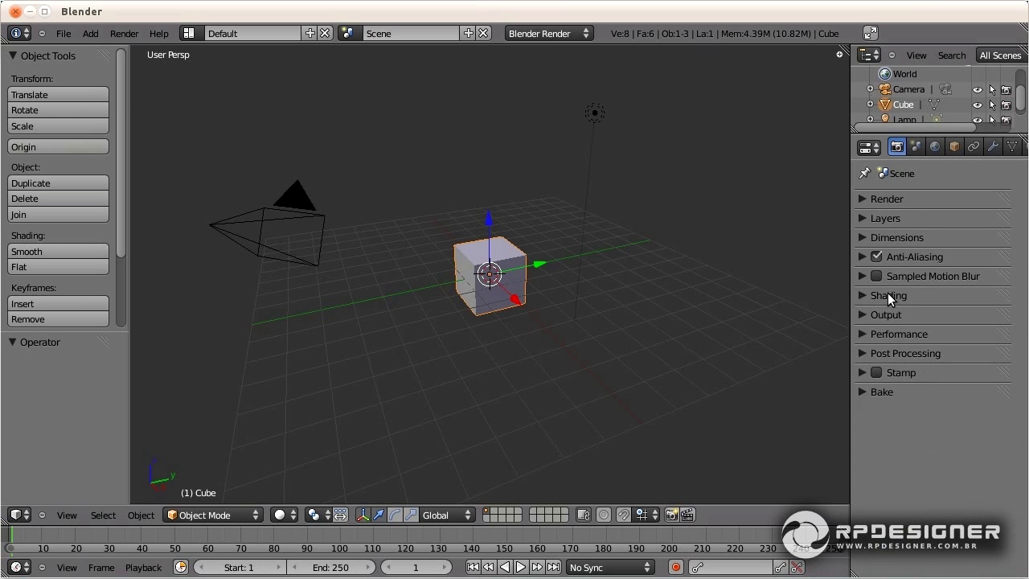
left_click(862, 333)
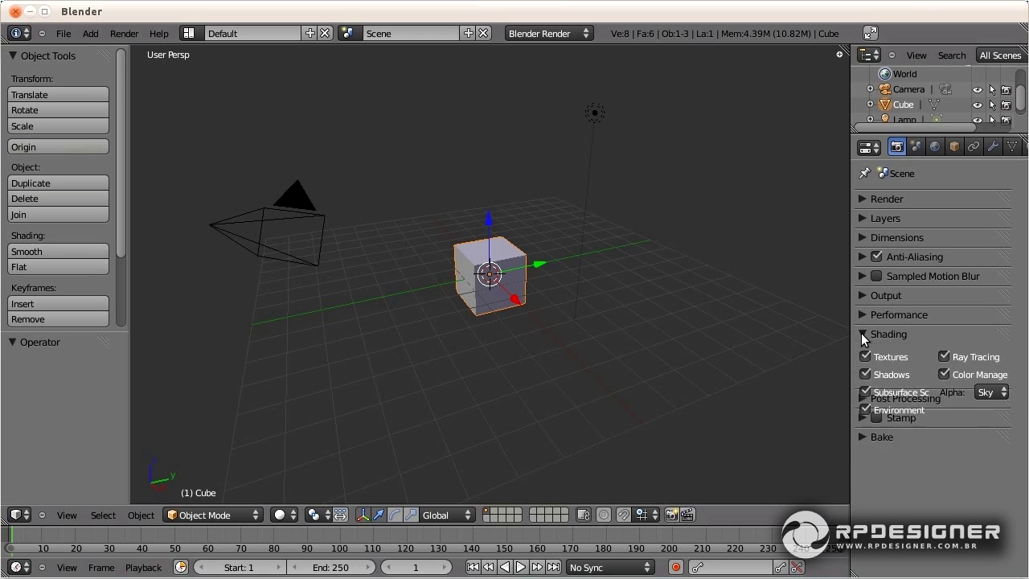
left_click_drag(897, 335, 896, 242)
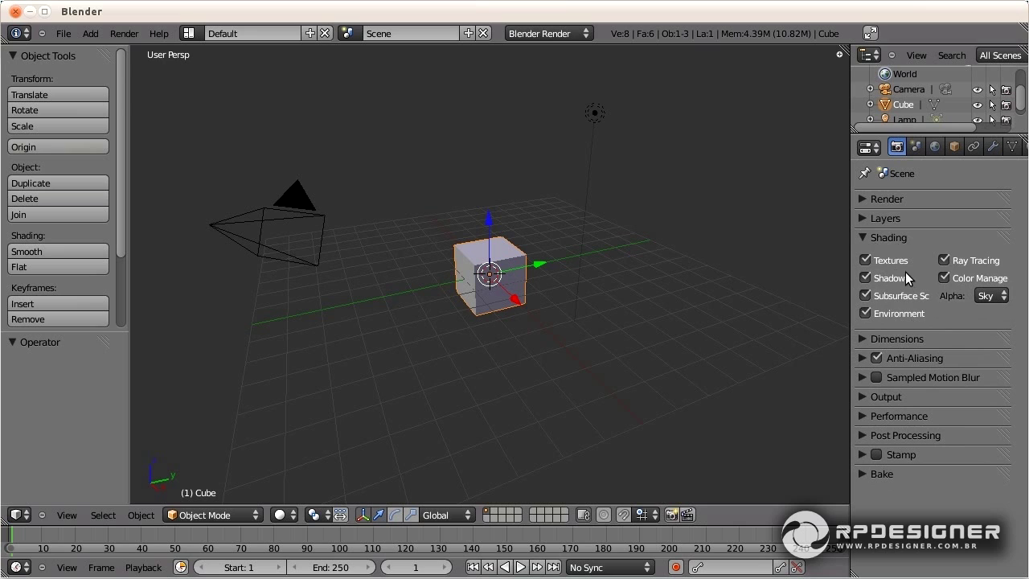
left_click(865, 238)
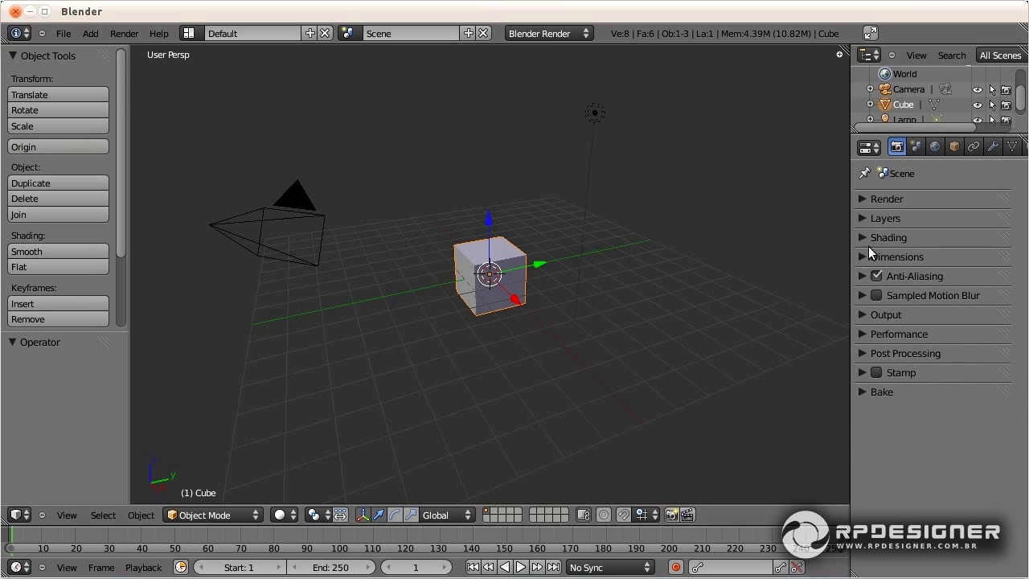
left_click(865, 316)
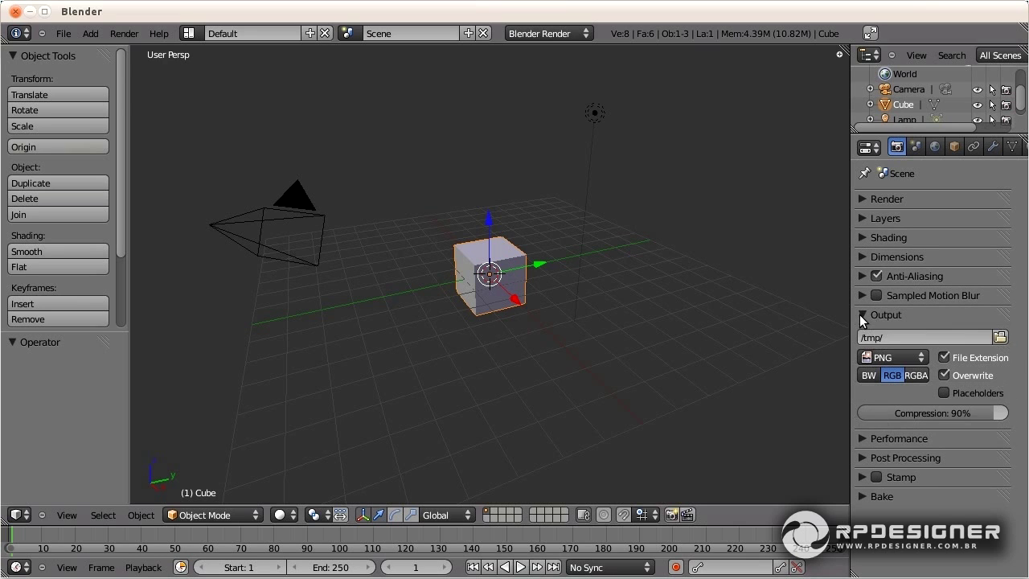
Step: Change the output path to /tmp/asasas/ and bring up the folder browser beside it
left_click(902, 341)
type("asasas/")
key("ctrl+a")
key("Return")
left_click(999, 338)
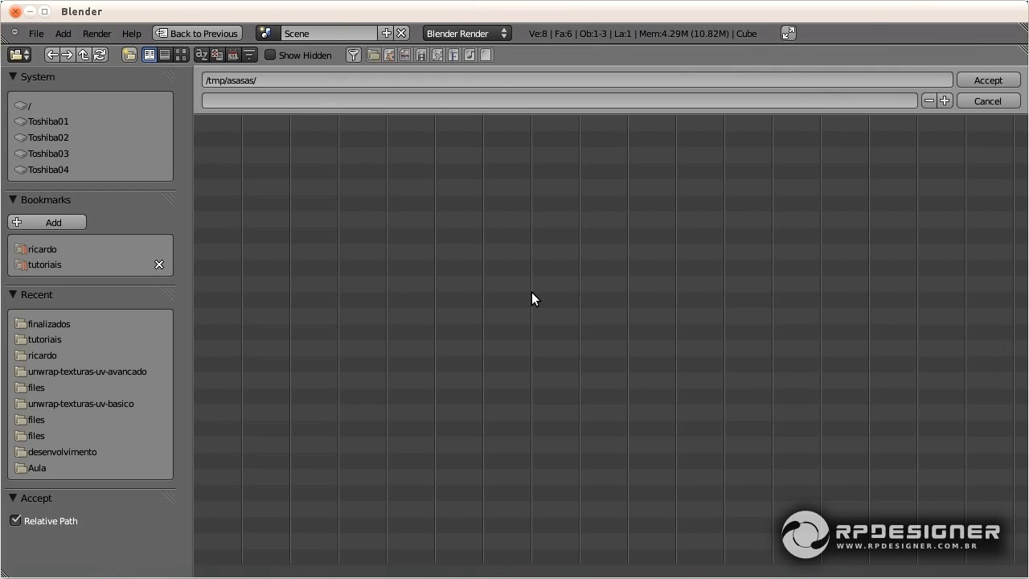
Step: Select tutoriais/desenvolvimento as the output folder, briefly bookmarking it, and accept
left_click(54, 264)
left_click(262, 140)
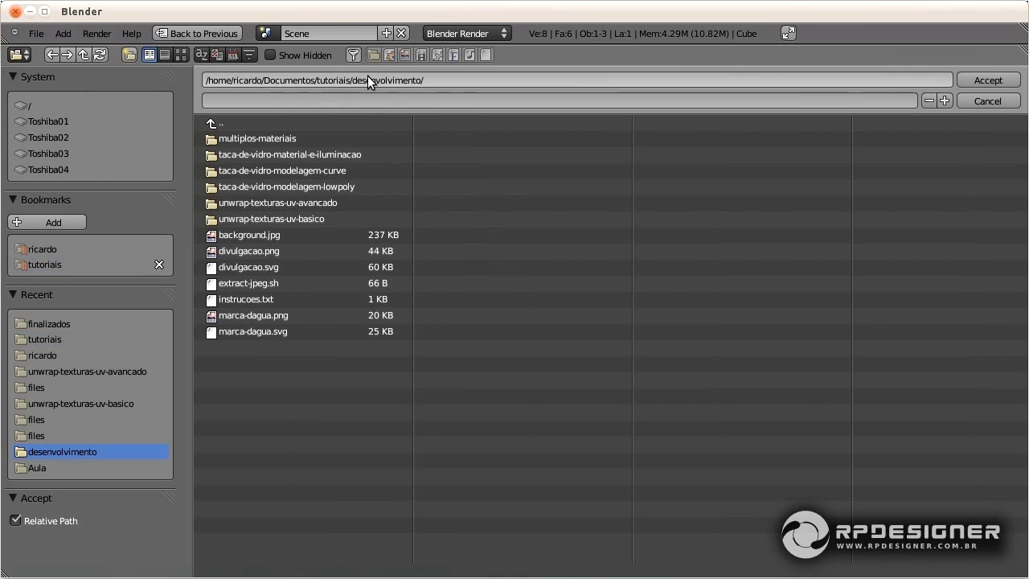
left_click(56, 220)
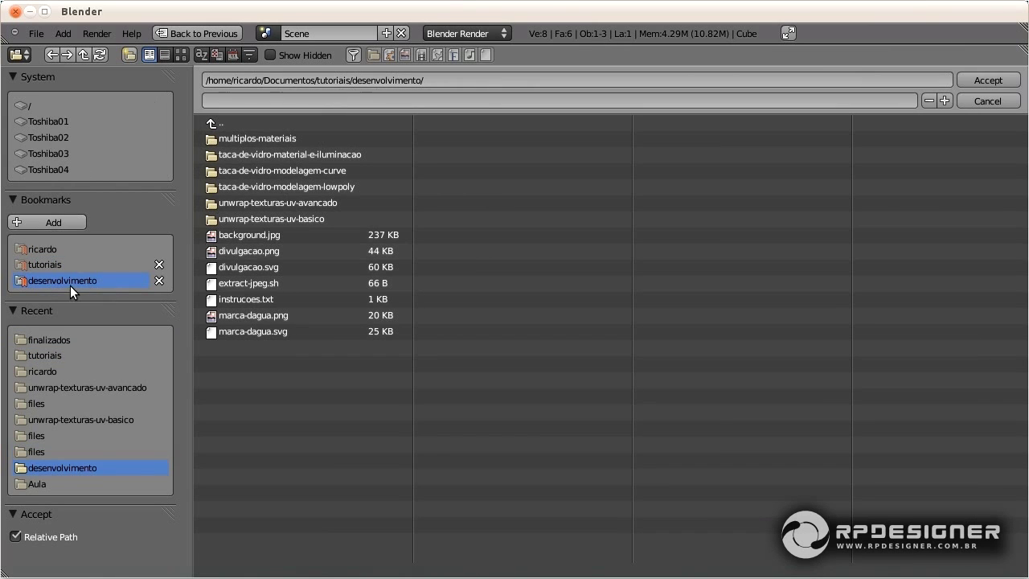
left_click(58, 264)
left_click(84, 278)
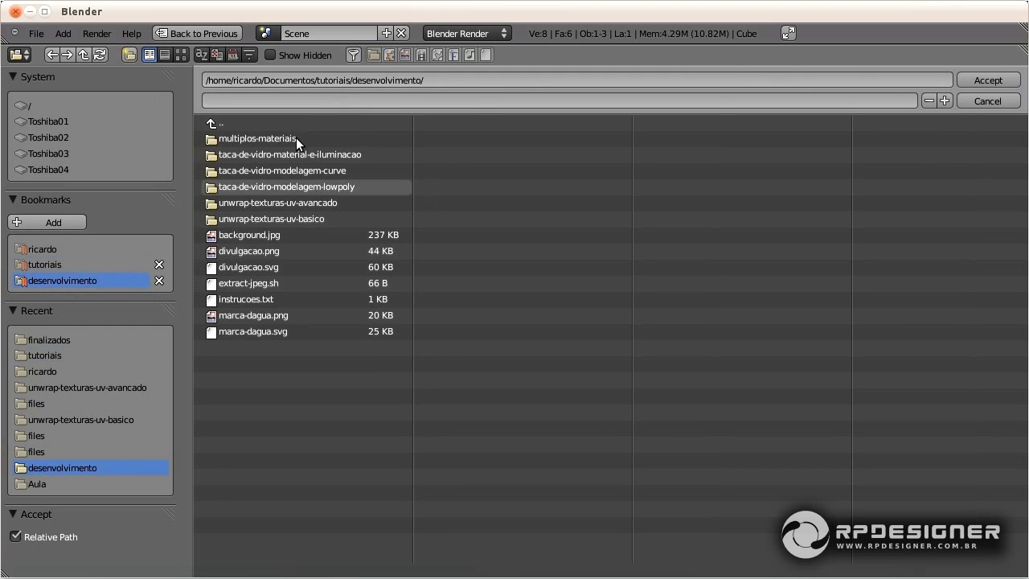
left_click(158, 280)
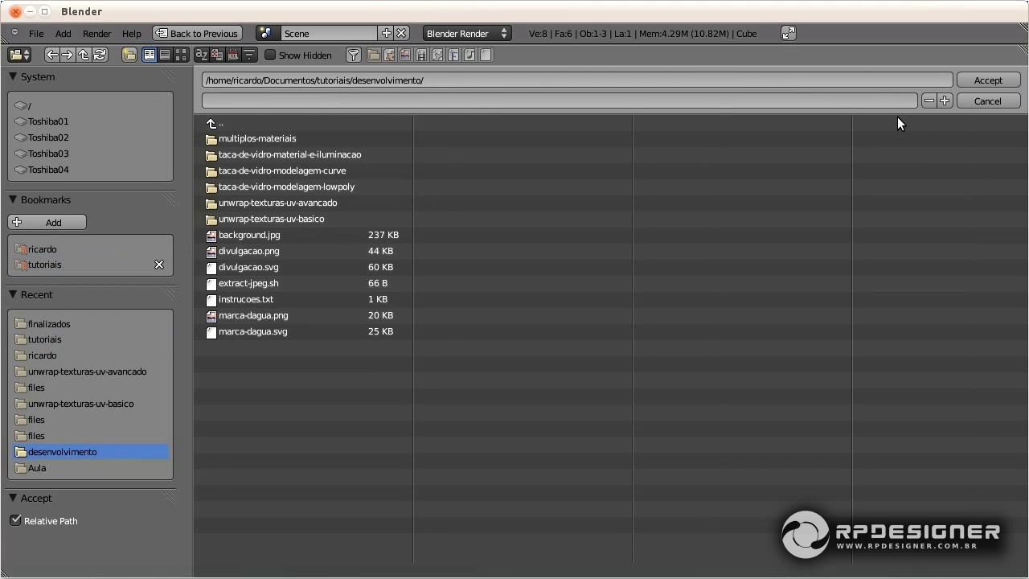
left_click(991, 80)
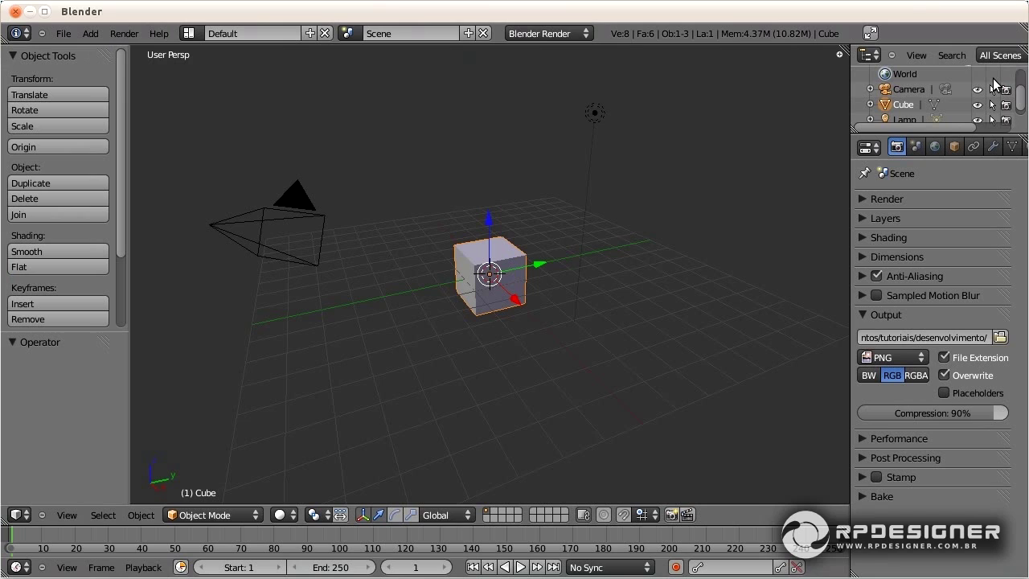